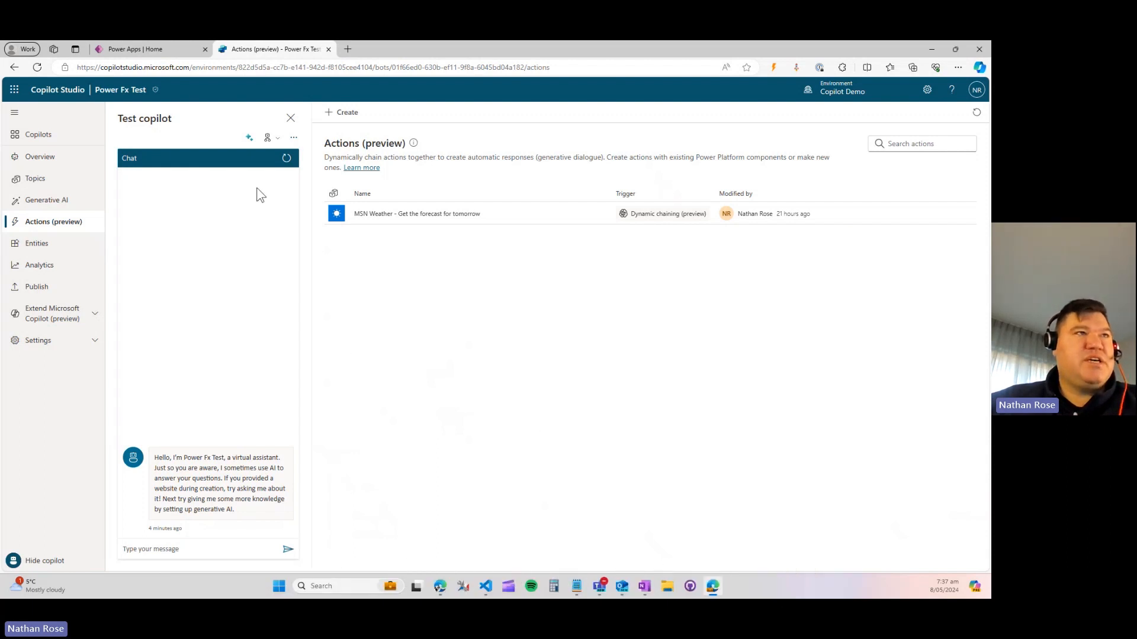
# - Ask the test copilot twice: "Get the forecast for tomorrow in the specified location. Do I need to bring an umbrella tomorrow?"
pyautogui.click(223, 550)
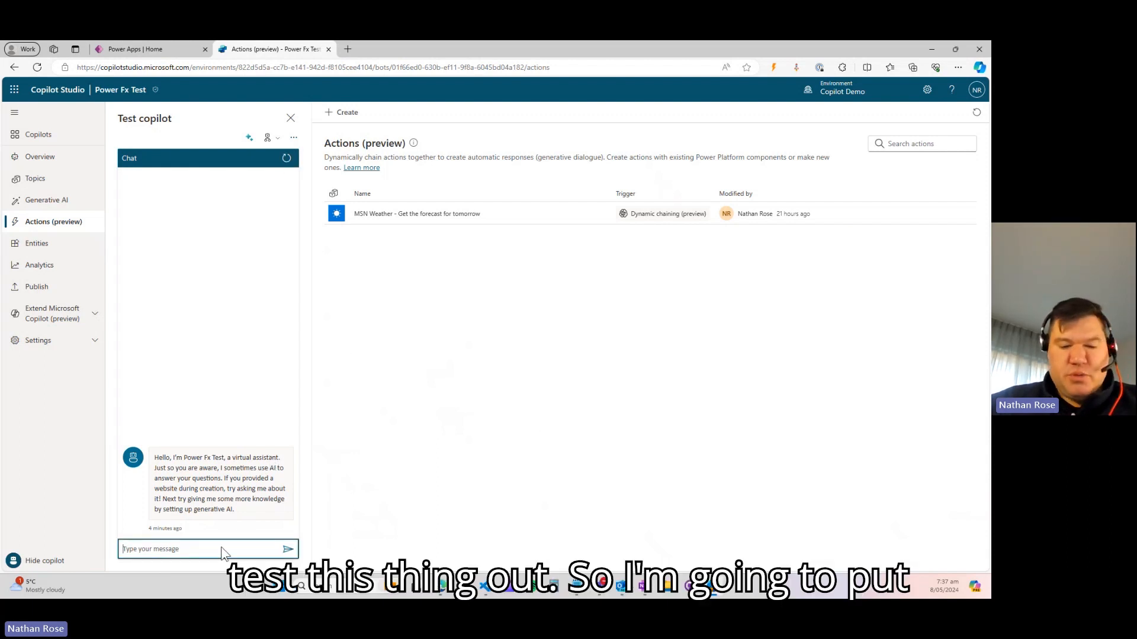
pyautogui.hotkey('ctrl', 'v')
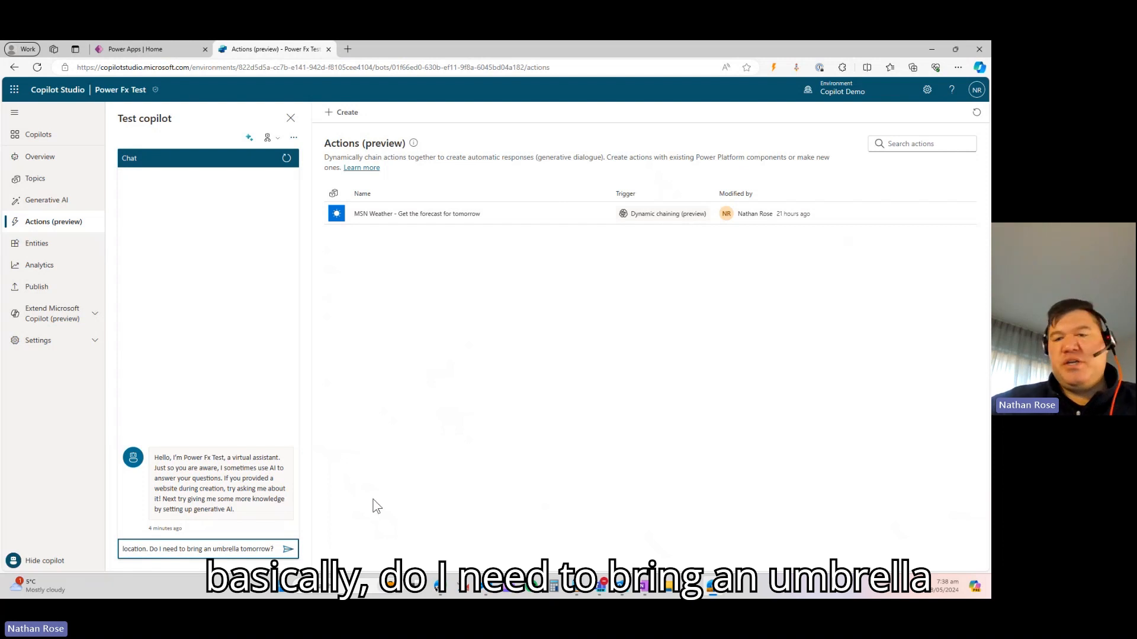
pyautogui.press('Return')
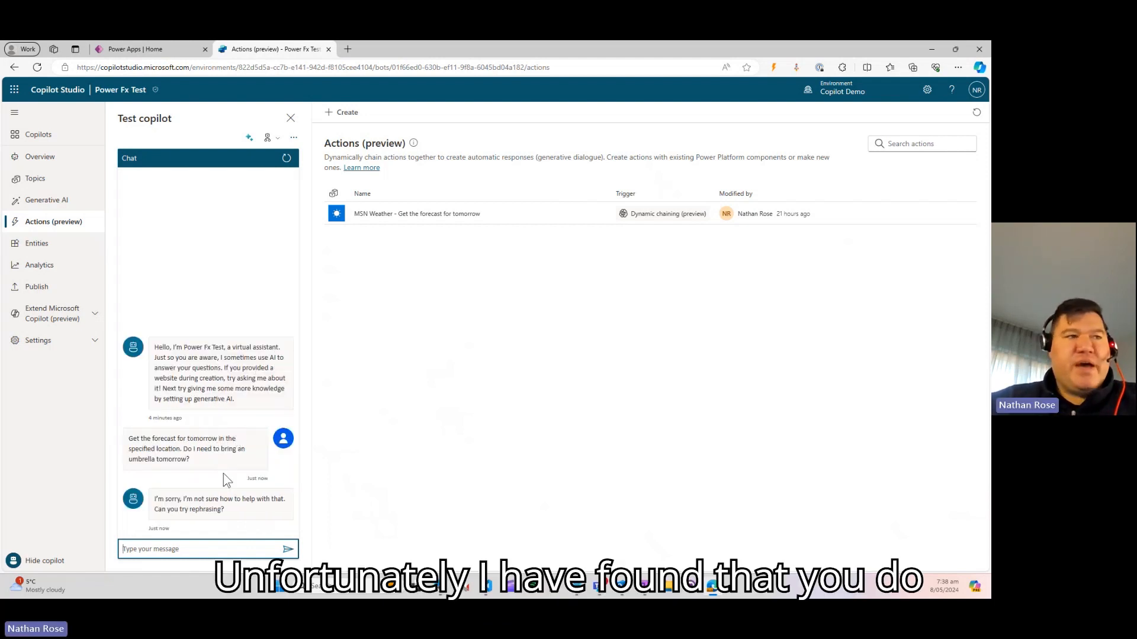
pyautogui.write('Get the forecast for tomorrow in the specified location. Do I need to bring an umbrella tomorrow?')
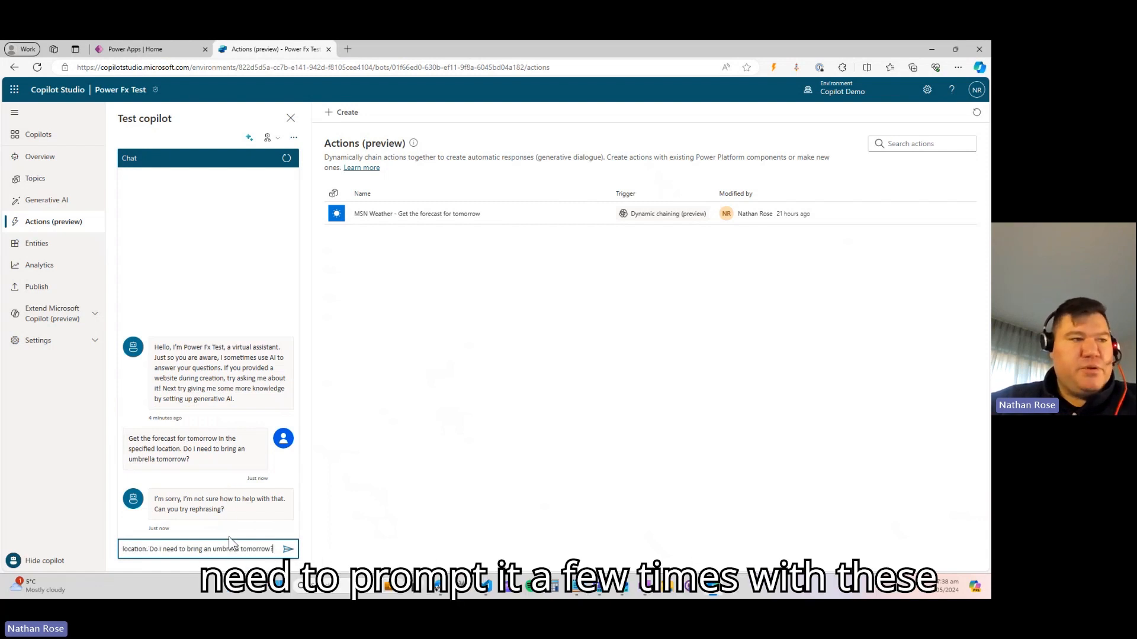
pyautogui.press('Return')
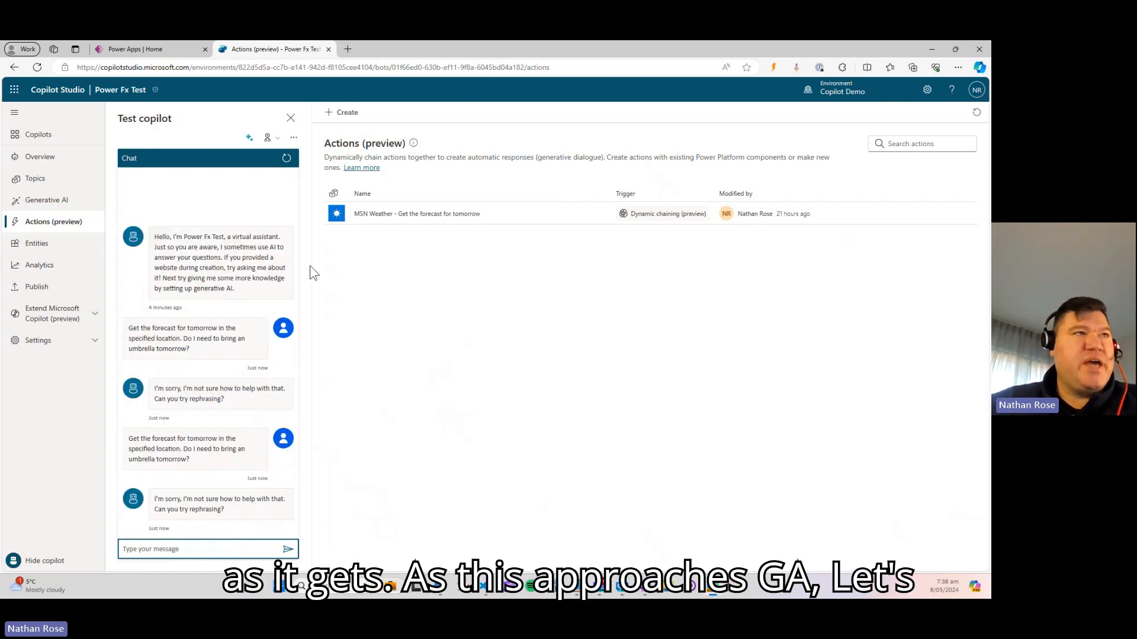
# - Restart the test conversation and ask for tomorrow's forecast in the specified location and whether an umbrella is needed
pyautogui.click(286, 158)
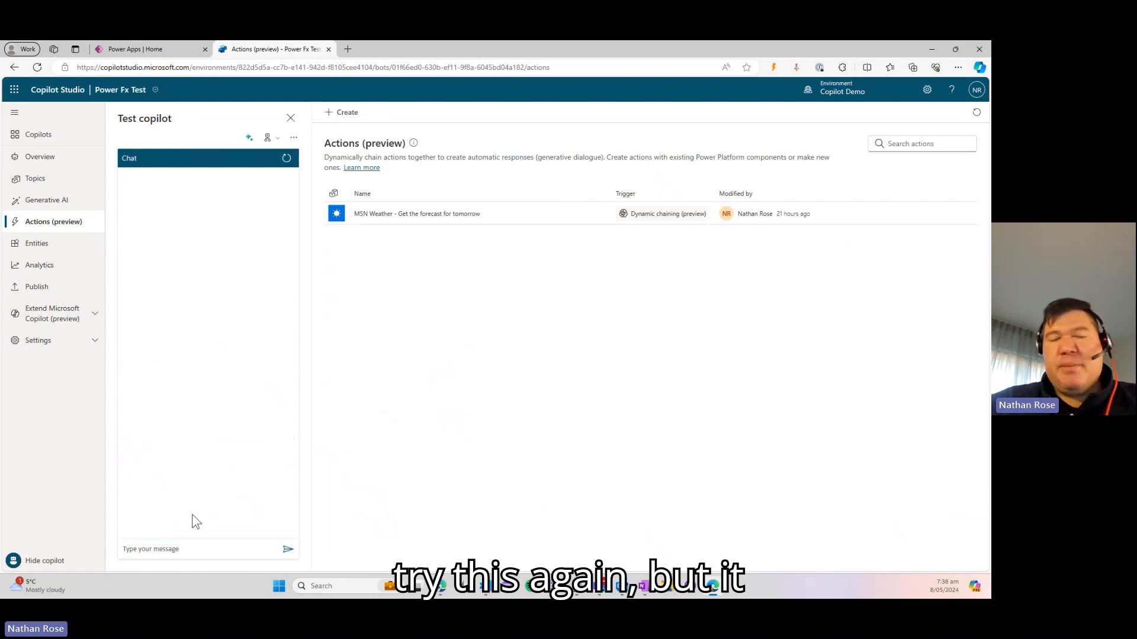
pyautogui.click(220, 555)
pyautogui.hotkey('ctrl', 'v')
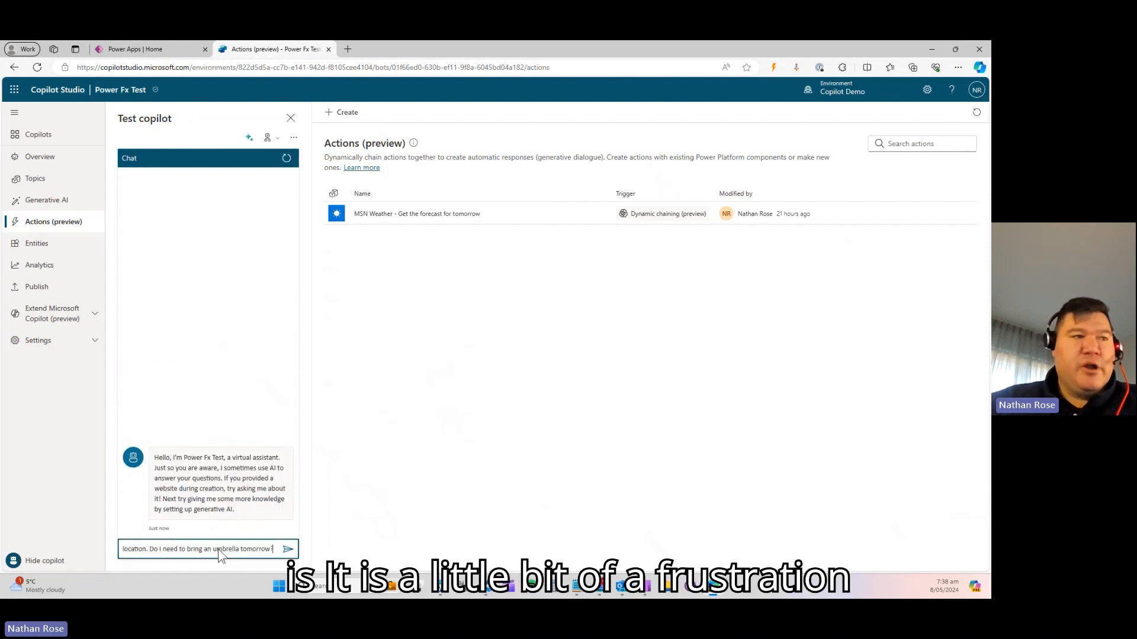
pyautogui.press('Return')
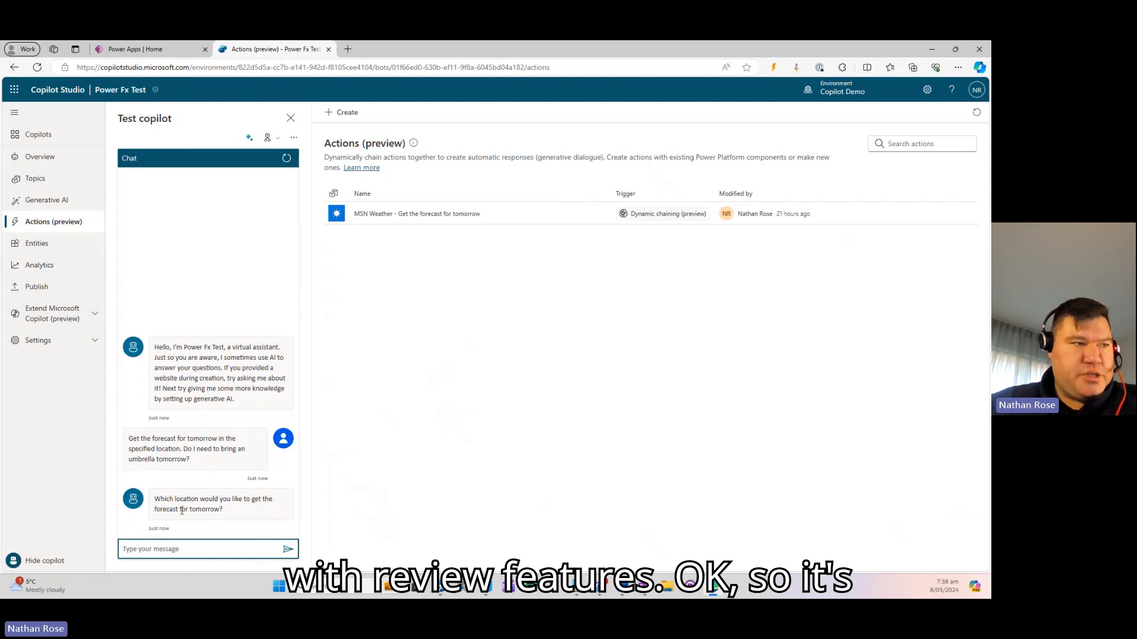
# - Answer the copilot's question about the forecast location with "auckland"
pyautogui.click(214, 549)
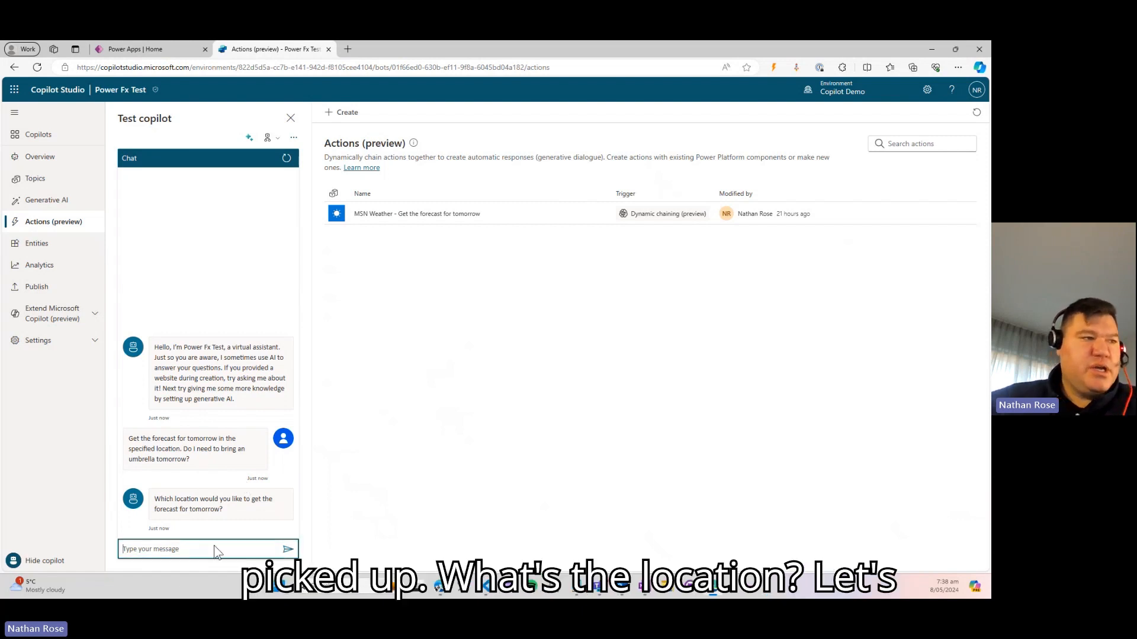
pyautogui.write('auckland')
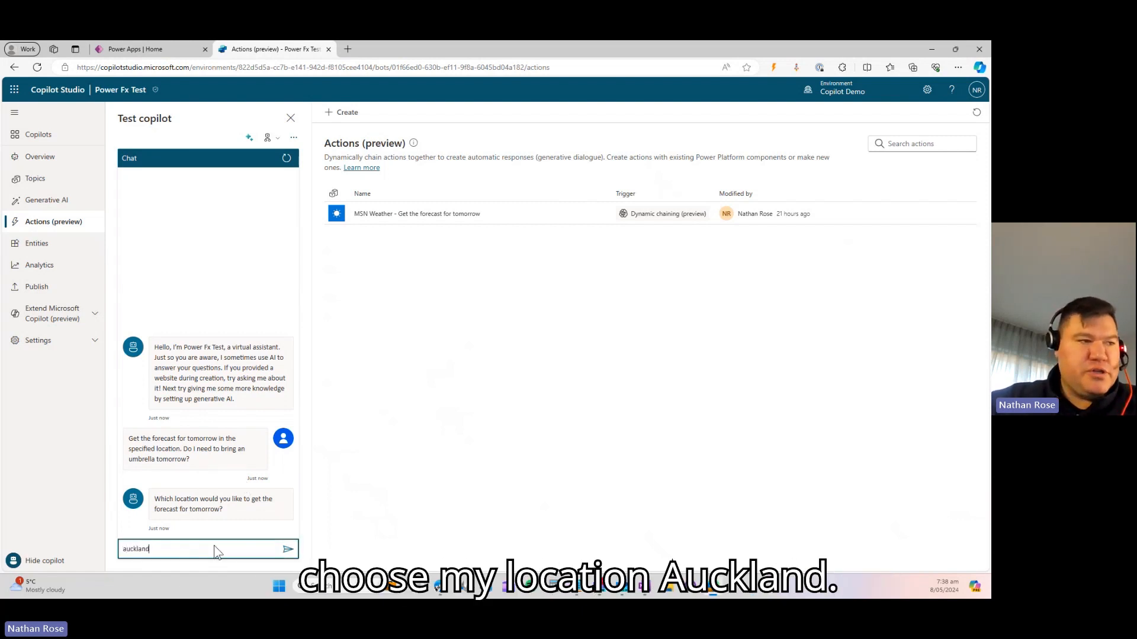
pyautogui.press('Return')
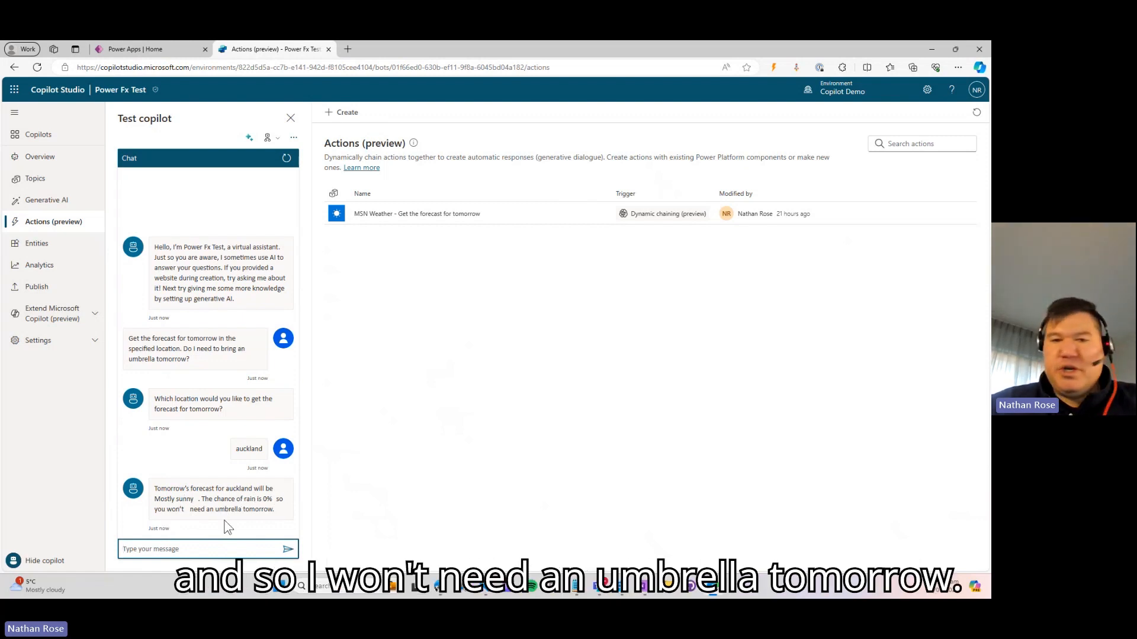
# - Start a new test conversation and try the full forecast and umbrella prompt two times
pyautogui.click(286, 158)
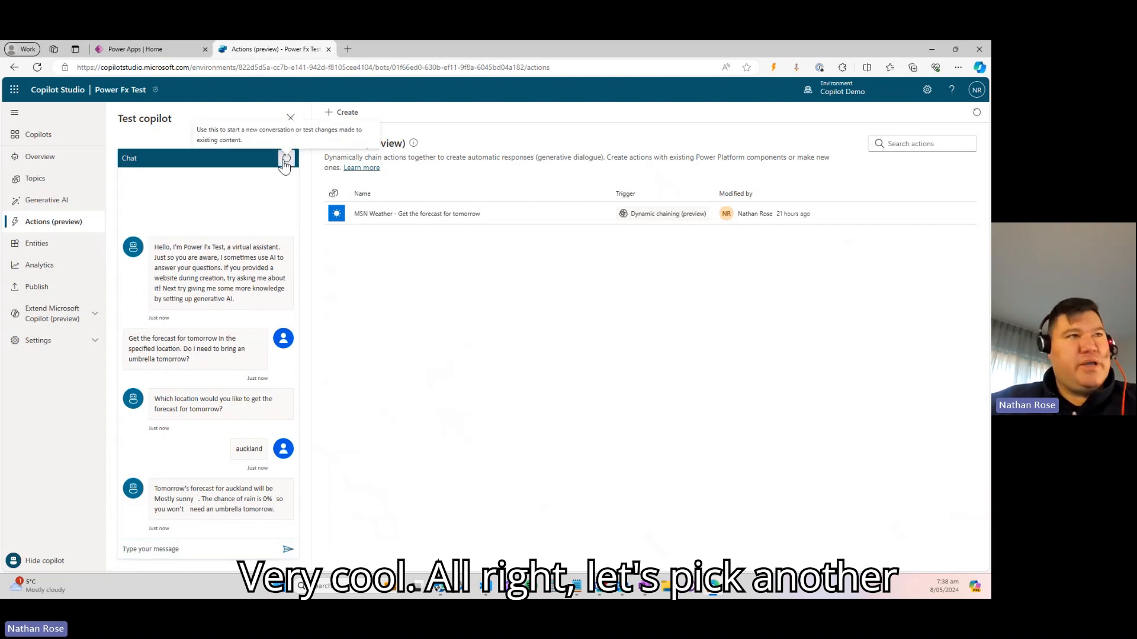
pyautogui.click(217, 549)
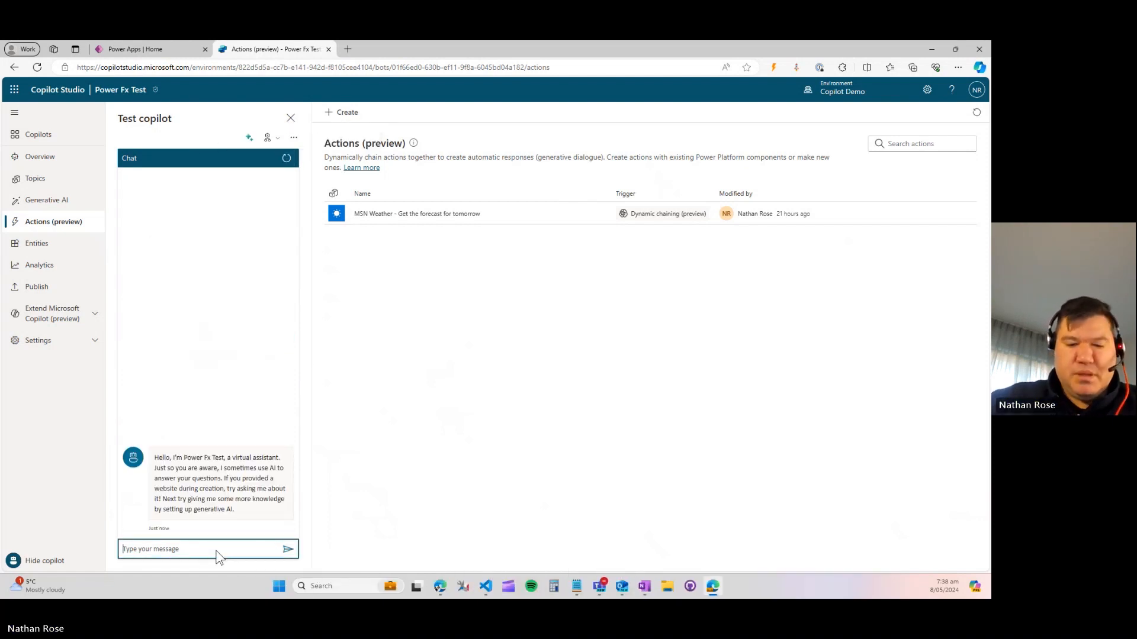
pyautogui.hotkey('ctrl', 'v')
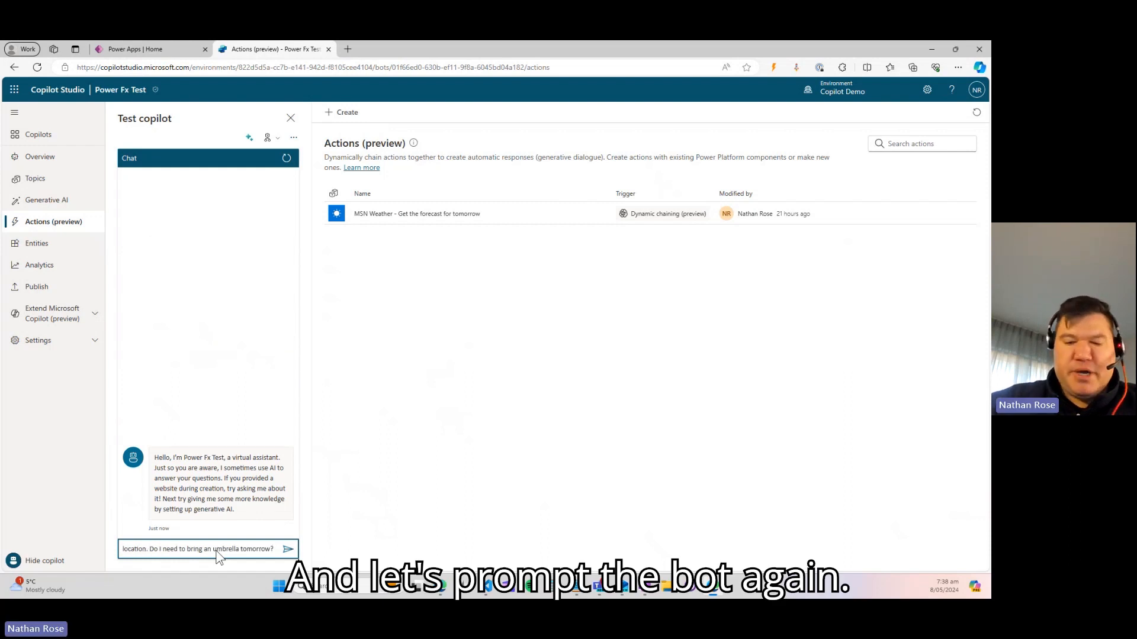
pyautogui.press('Return')
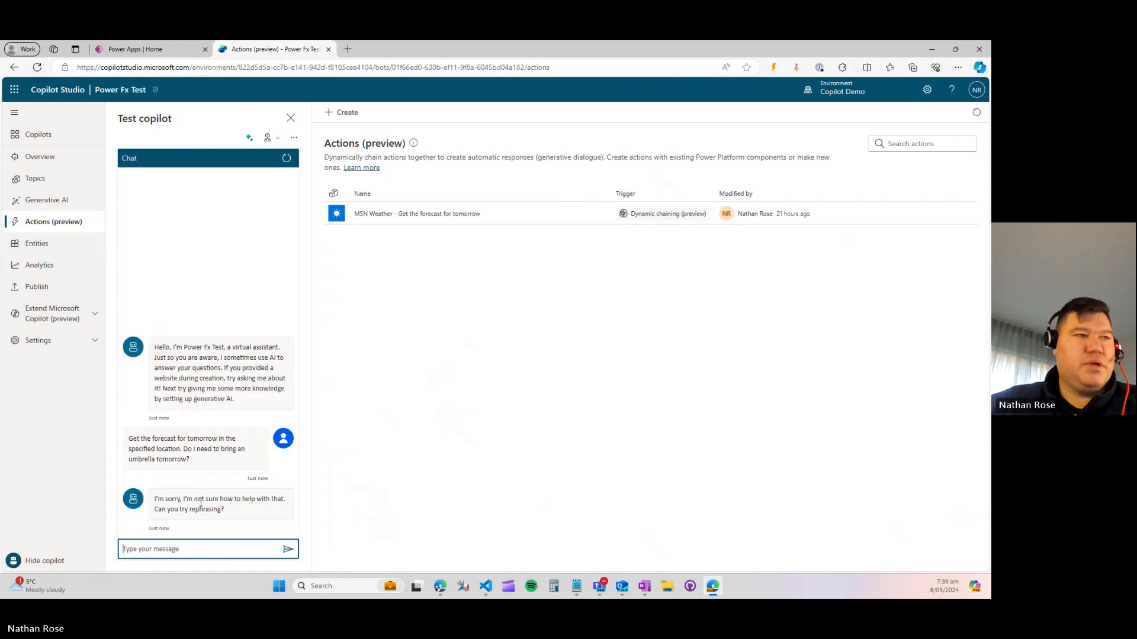
pyautogui.write('Get the forecast for tomorrow in the specified location. Do I need to bring an umbrella tomorrow?')
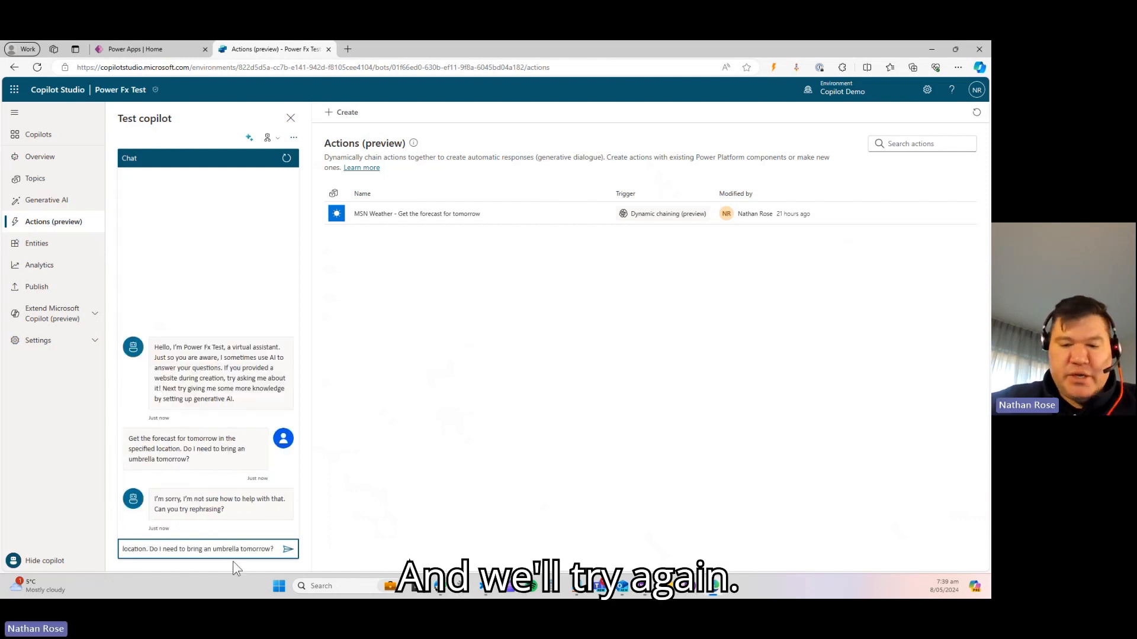
pyautogui.press('Return')
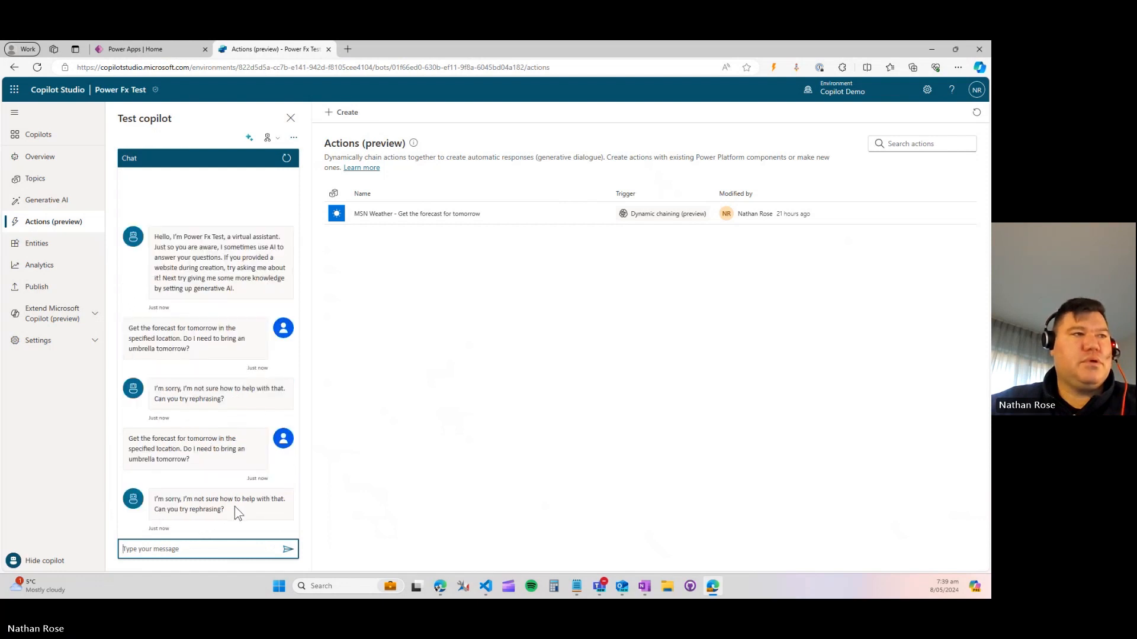
# - Reset the test chat once more and try the same forecast and umbrella question twice again
pyautogui.click(287, 158)
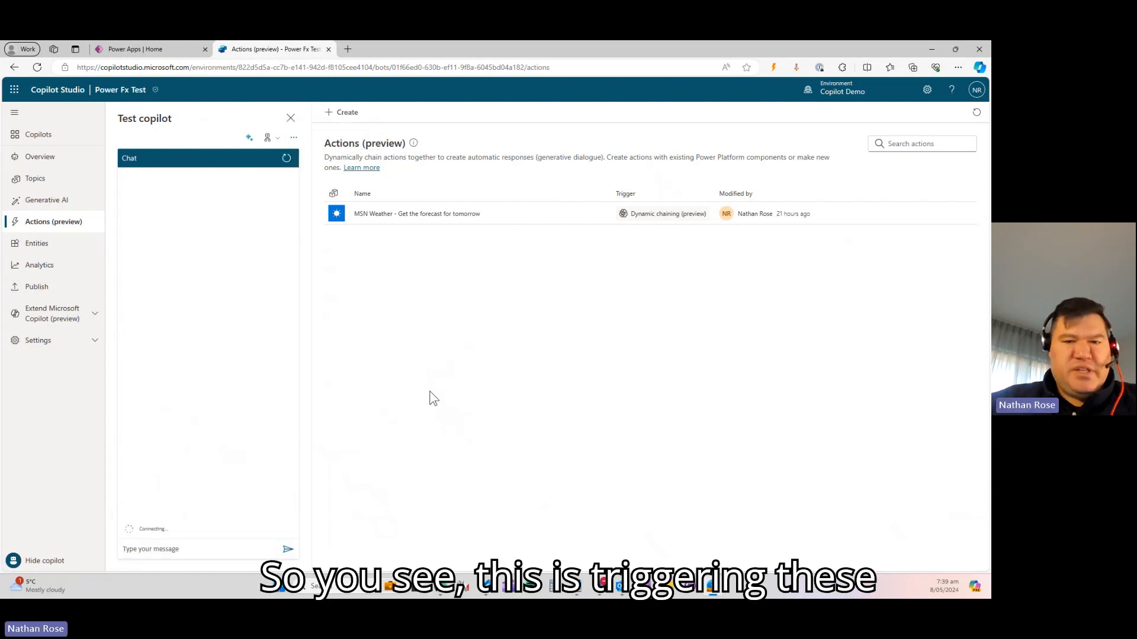
pyautogui.click(194, 548)
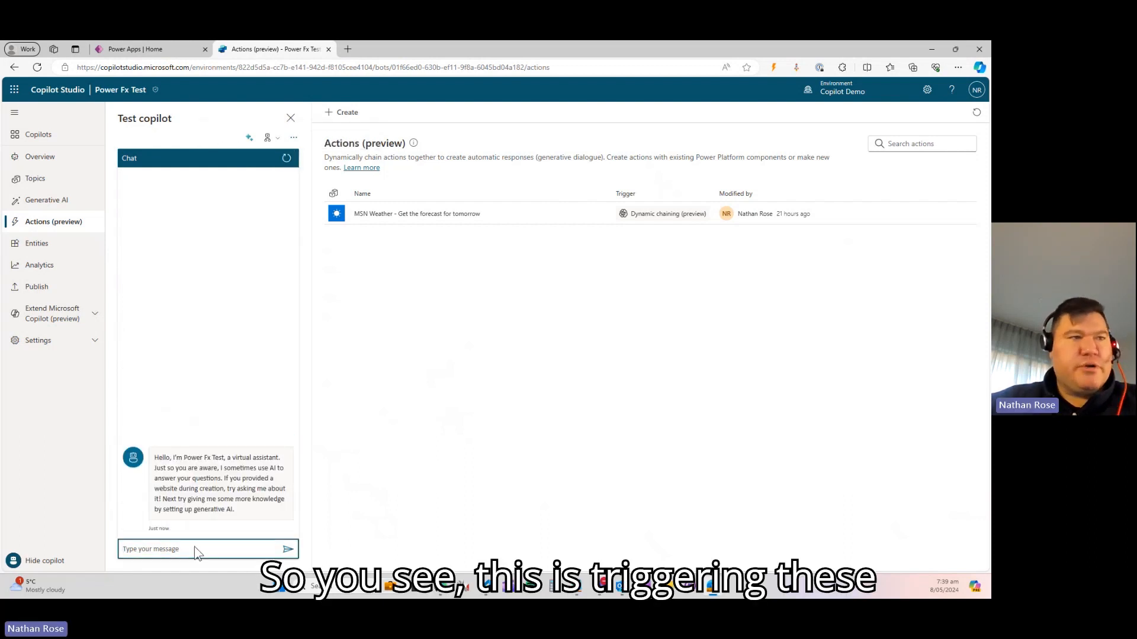
pyautogui.click(194, 548)
pyautogui.click(195, 548)
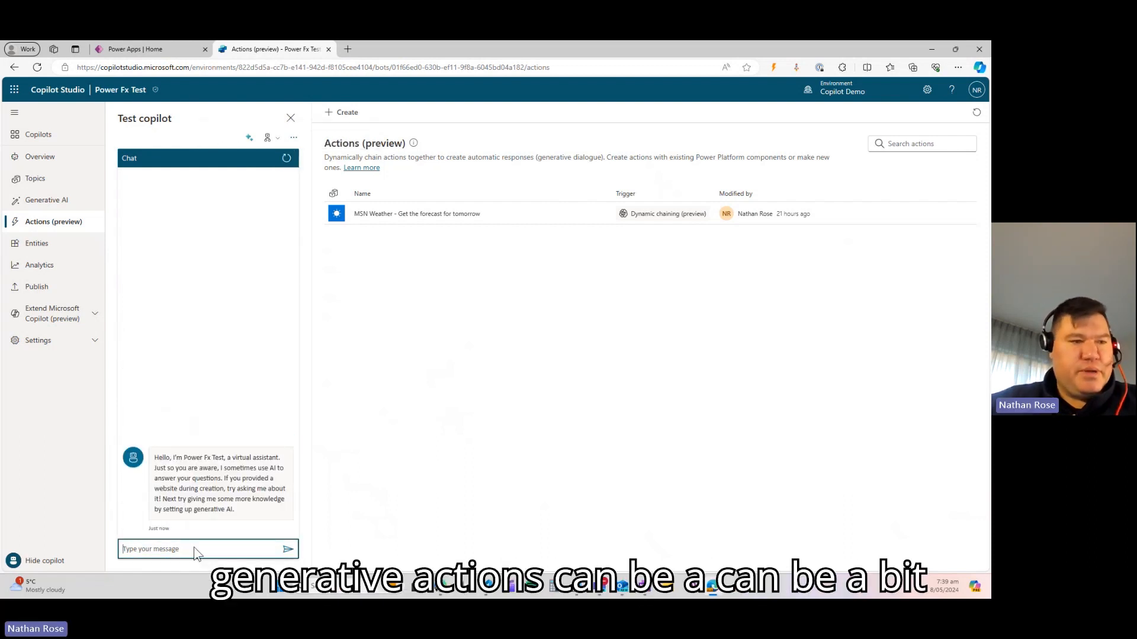
pyautogui.write('Get the forecast for tomorrow in the specified location. Do I need to bring an umbrella tomorrow?')
pyautogui.press('Return')
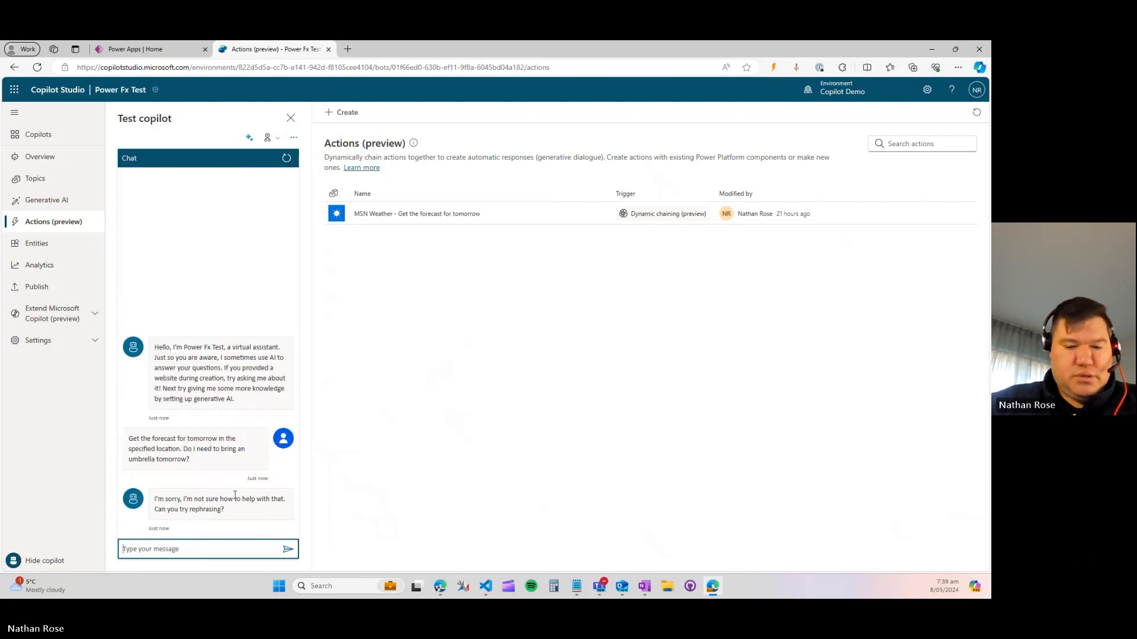
pyautogui.write('Get the forecast for tomorrow in the specified location. Do I need to bring an umbrella tomorrow?')
pyautogui.press('Return')
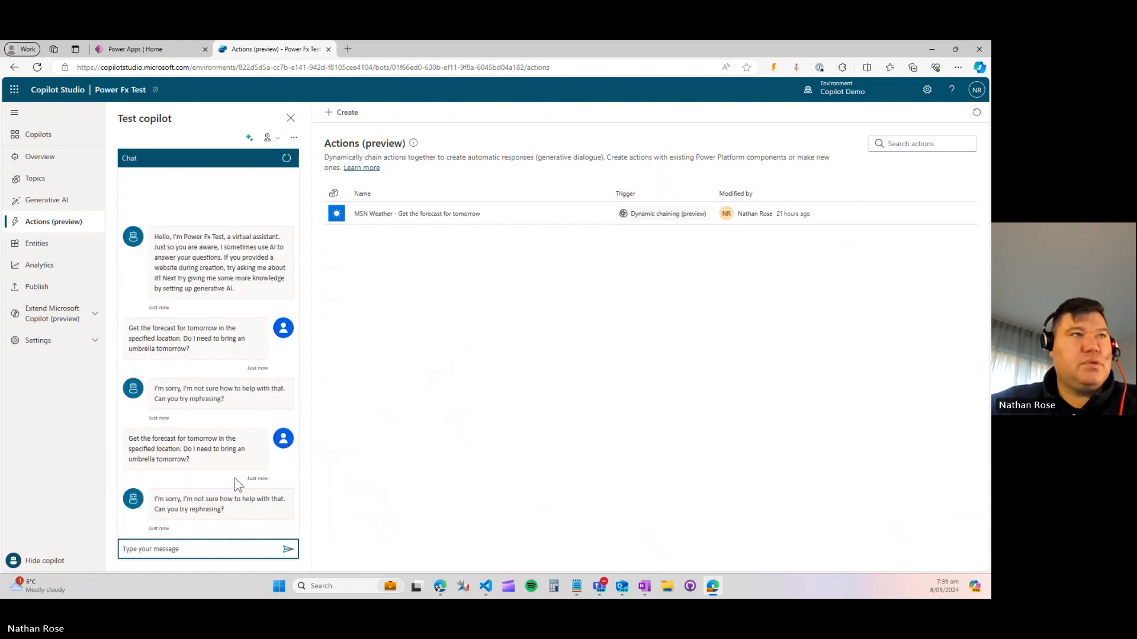
# - Restart the test conversation and send the short prompt "umbrella tomorrow"
pyautogui.click(287, 159)
pyautogui.click(204, 553)
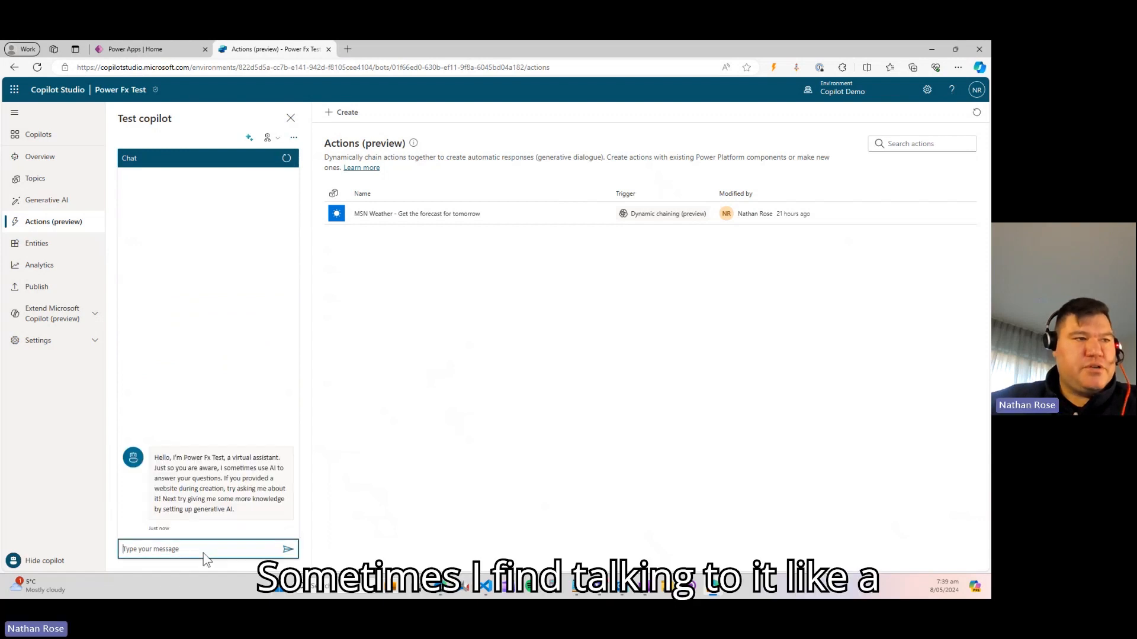
pyautogui.write('umbrella')
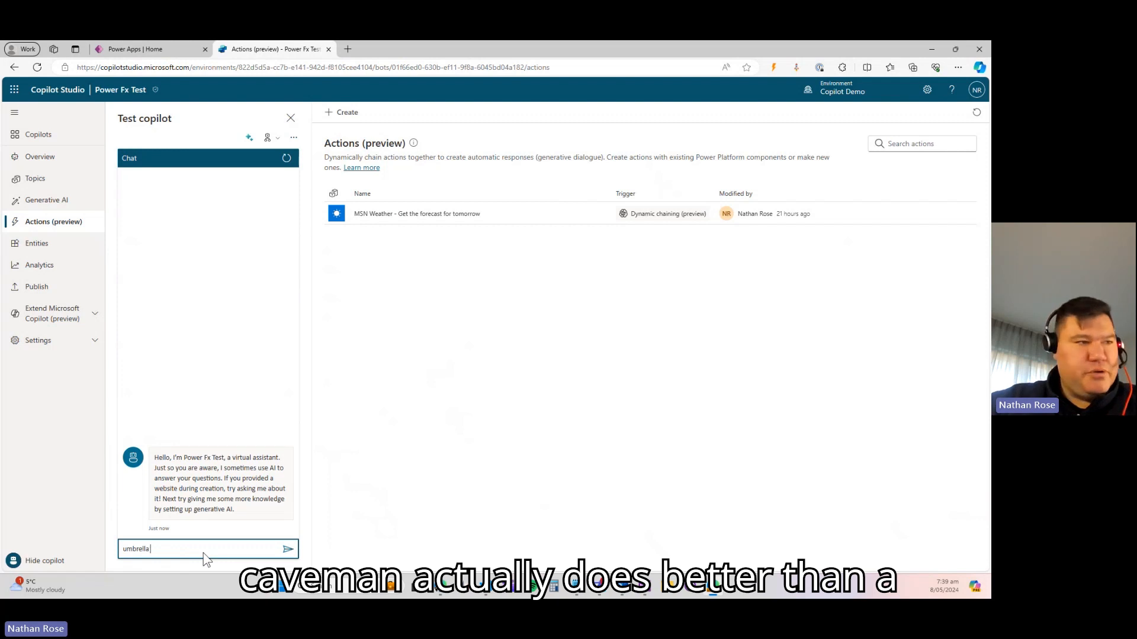
pyautogui.write(' tomorrow')
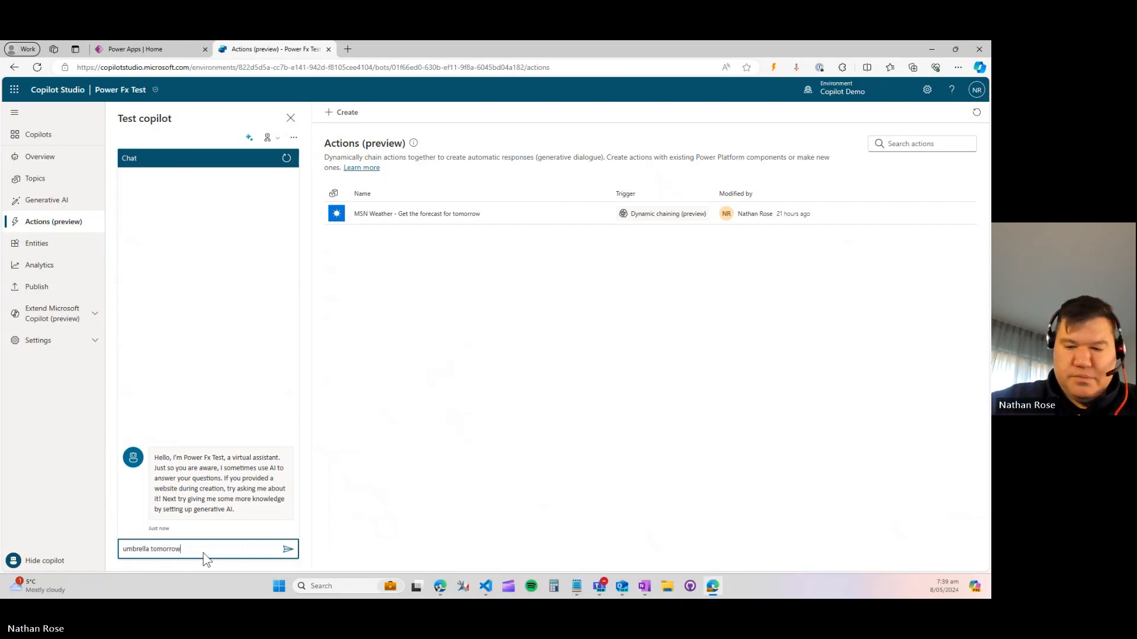
pyautogui.press('Return')
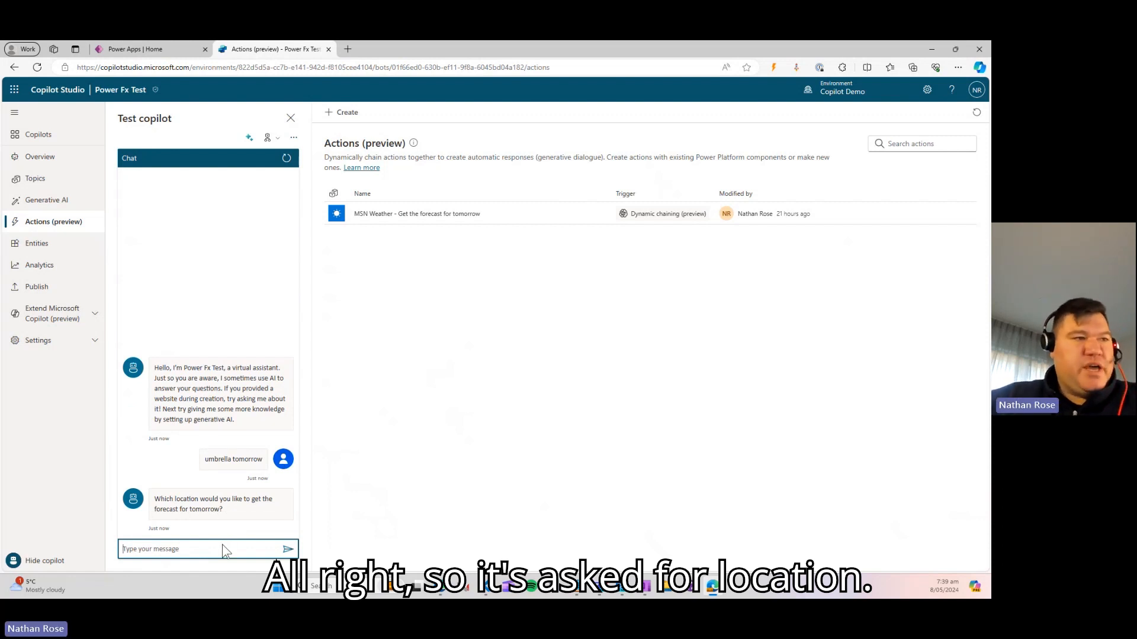
# - Reply to the copilot's location question with "tokyo" to get that city's forecast
pyautogui.write('tok')
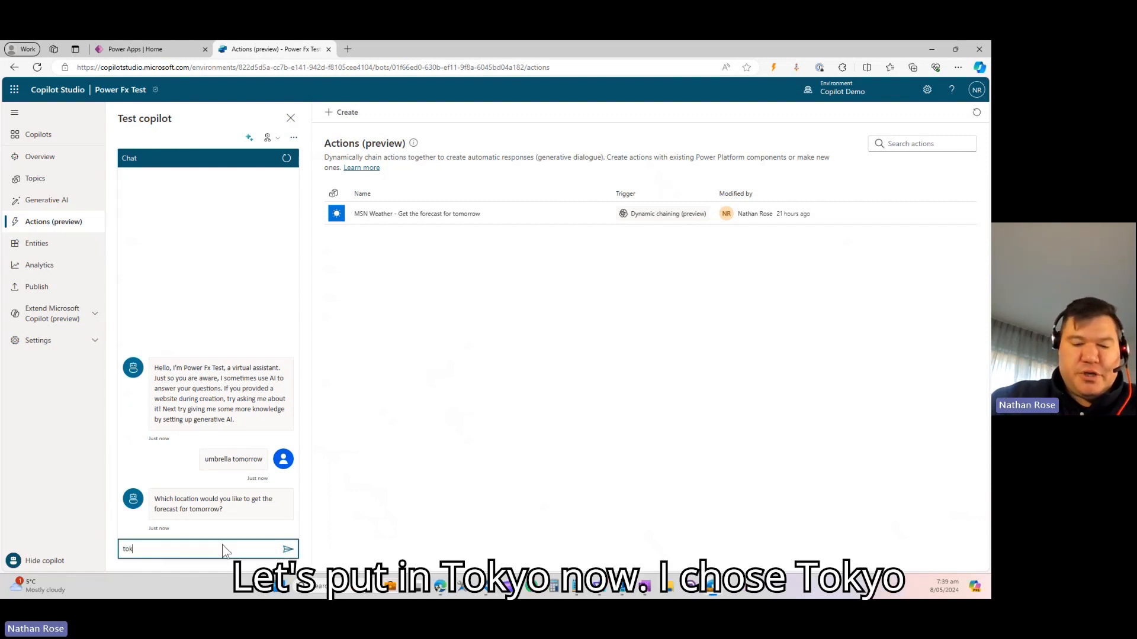
pyautogui.write('yo')
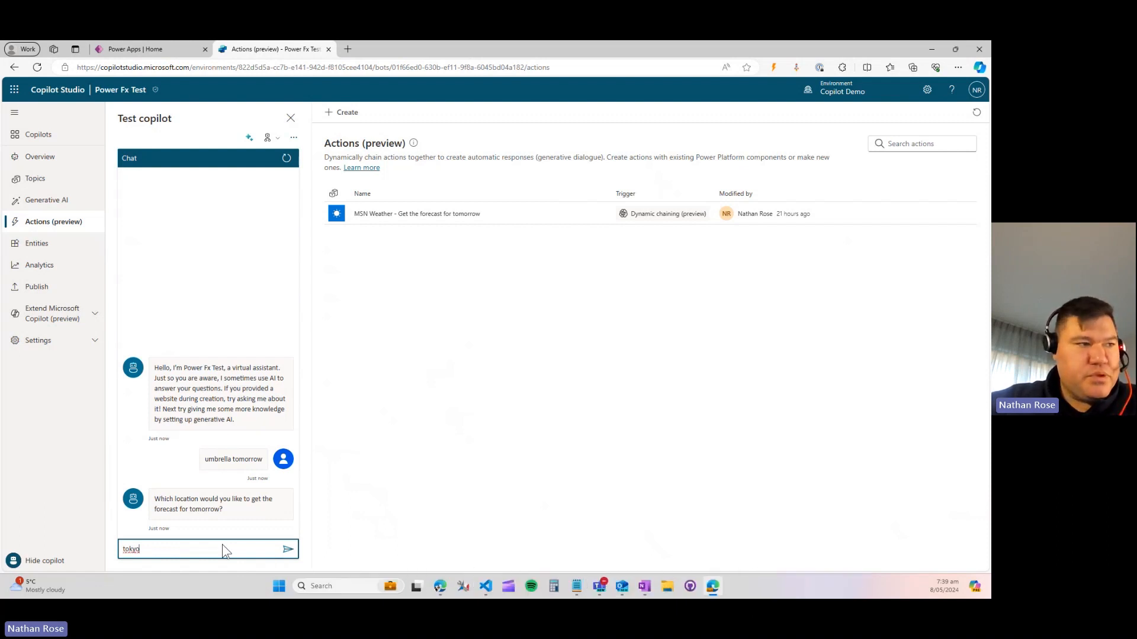
pyautogui.press('Return')
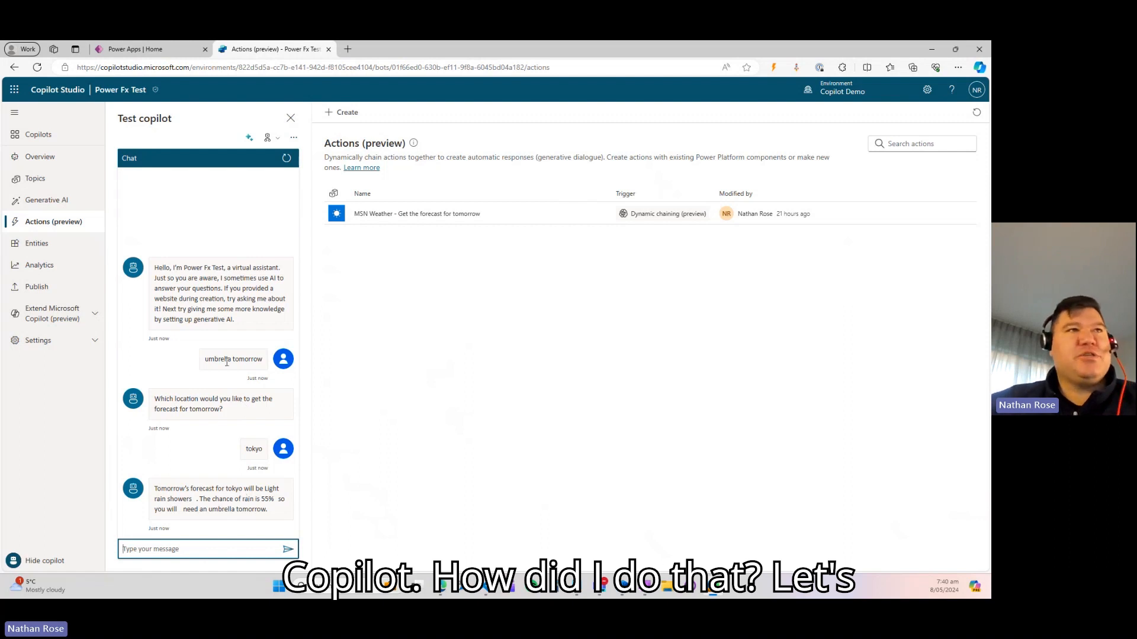
# - Open the MSN Weather - Get the forecast for tomorrow action and review its model description
pyautogui.click(386, 218)
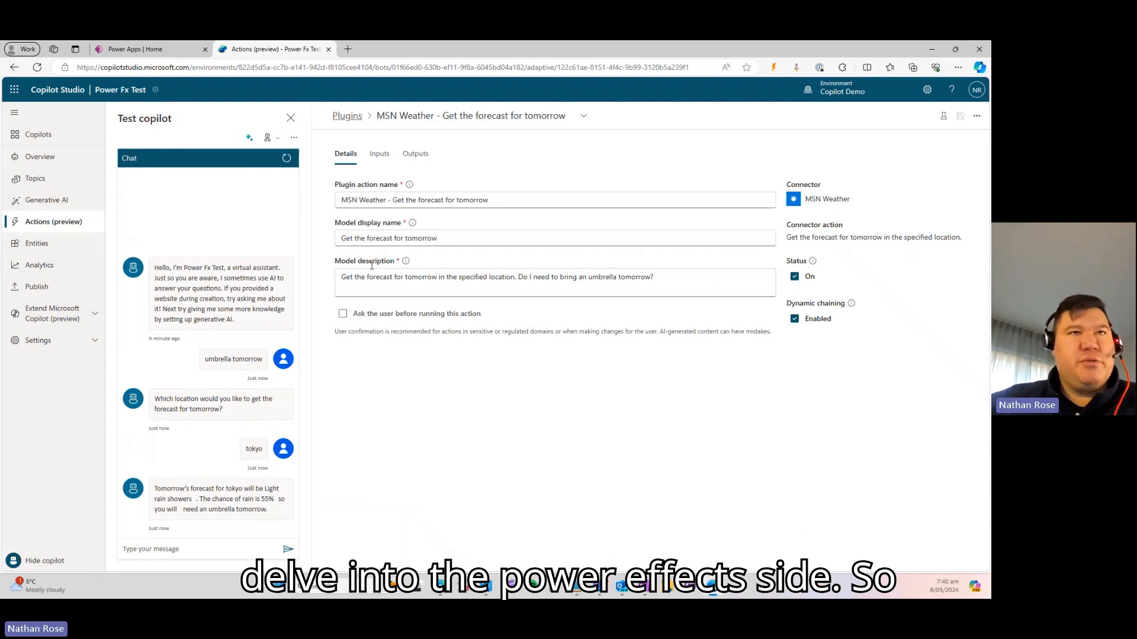
pyautogui.moveTo(341, 277); pyautogui.dragTo(675, 284)
pyautogui.click(676, 287)
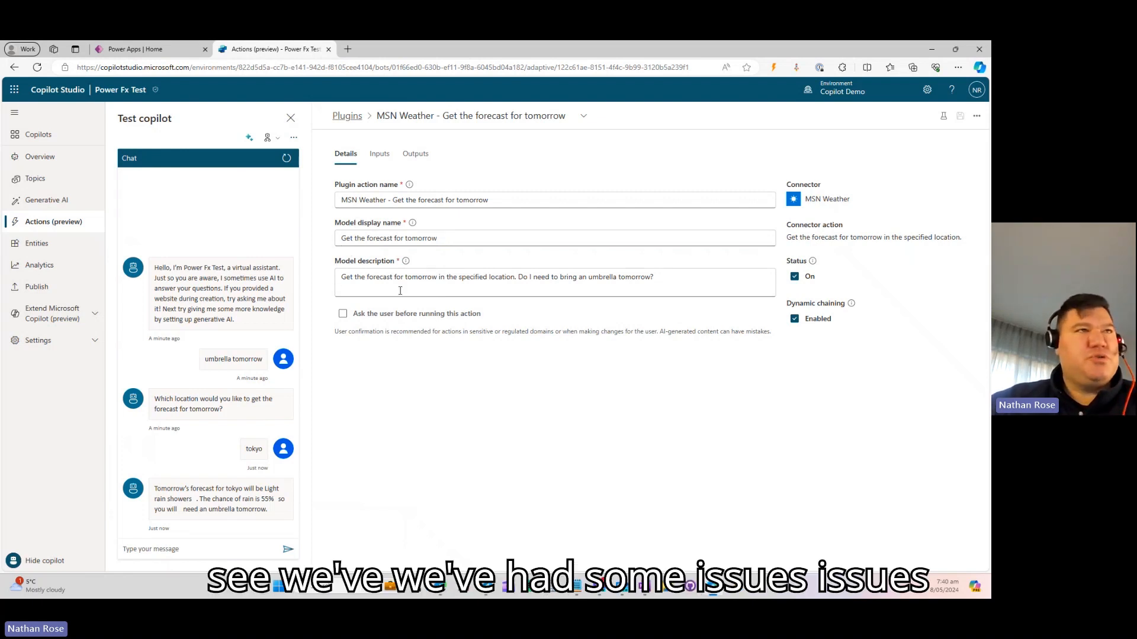
# - Compare the action's output message with the Tokyo reply, then inspect the Concatenate formula for the chance of rain and close it
pyautogui.click(409, 155)
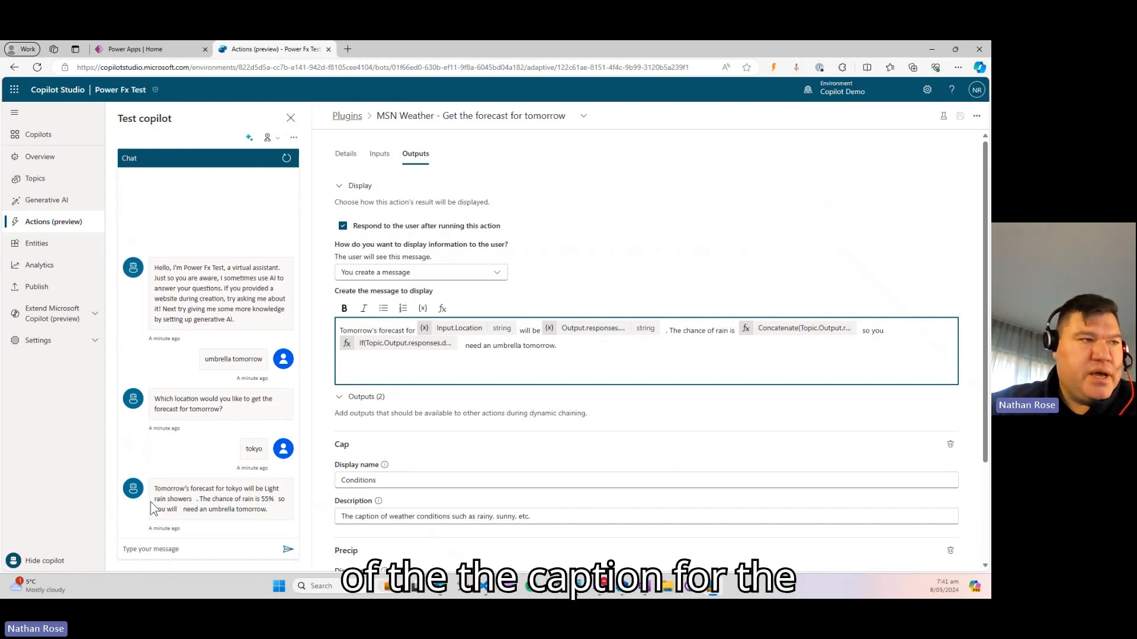
pyautogui.moveTo(154, 499); pyautogui.dragTo(198, 502)
pyautogui.click(197, 501)
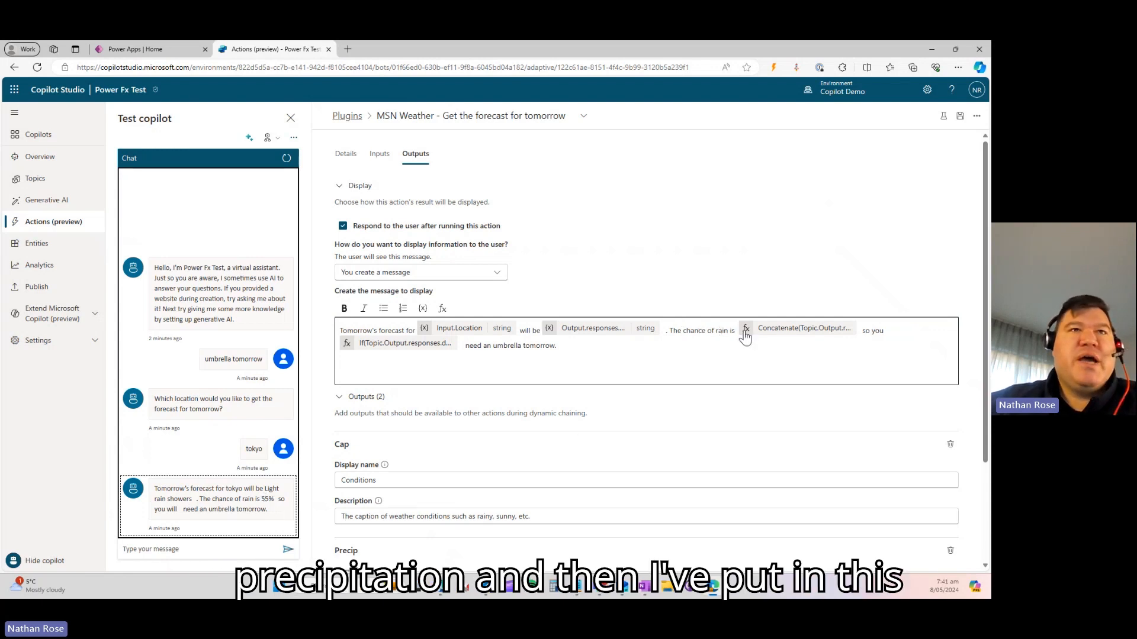
pyautogui.click(822, 332)
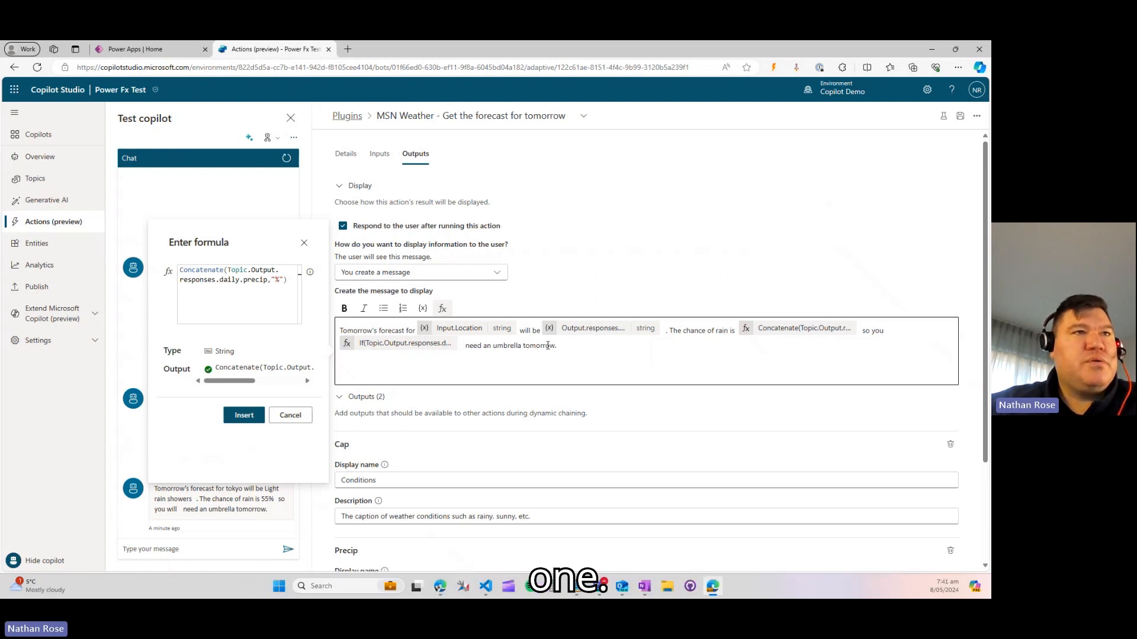
pyautogui.click(305, 249)
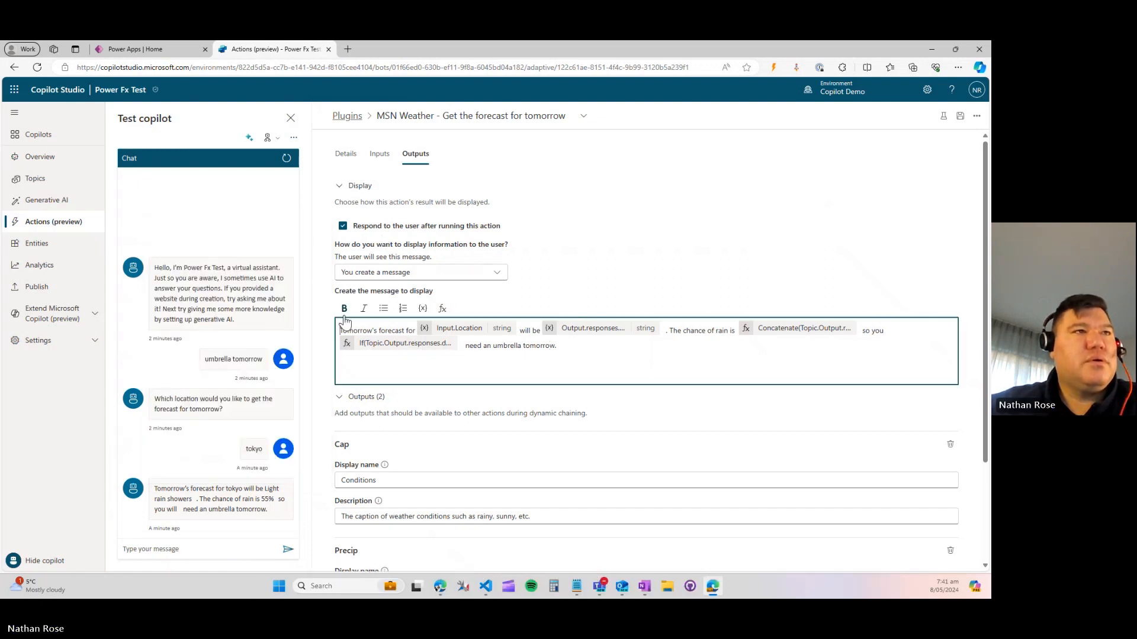
# - Inspect the If formula placed before "need an umbrella tomorrow" in the output message, close it unchanged and review the text that follows it
pyautogui.click(391, 349)
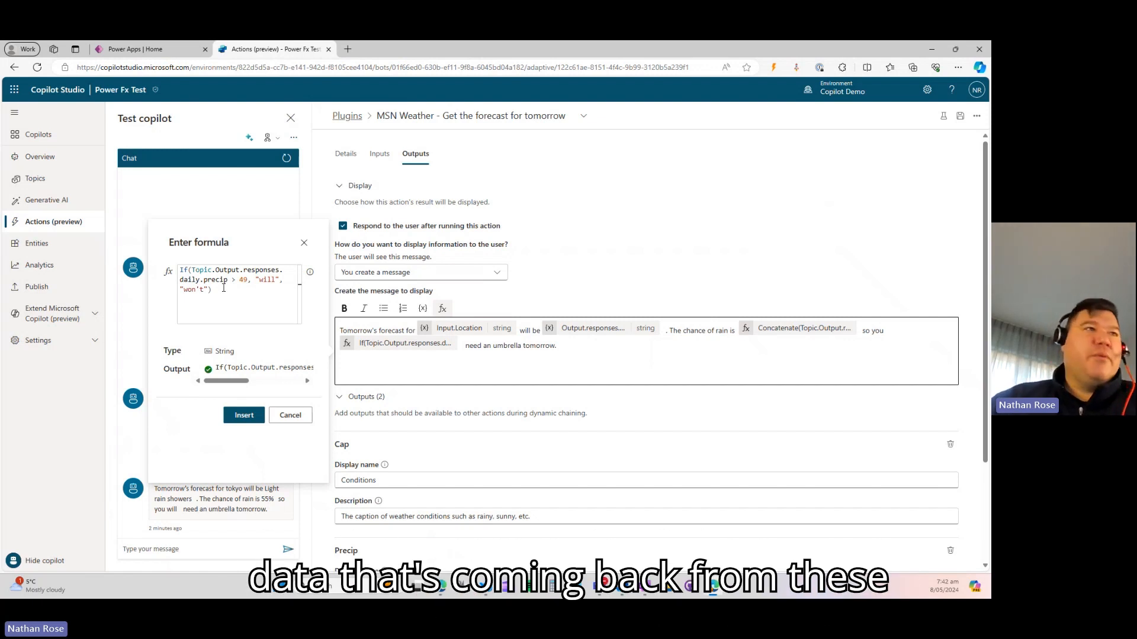
pyautogui.click(290, 417)
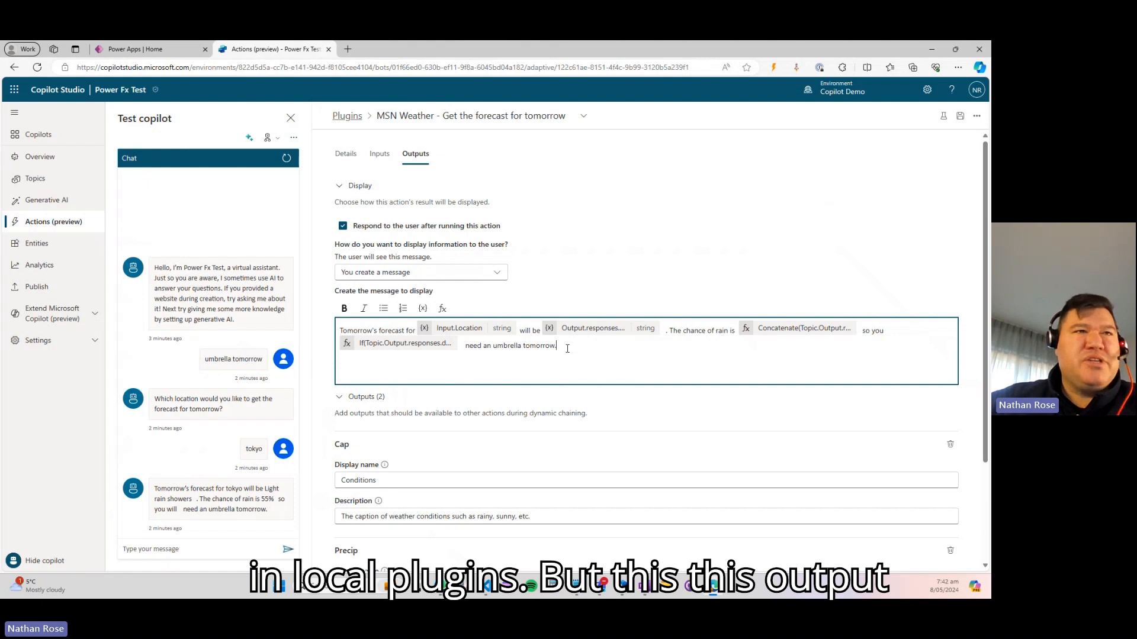
pyautogui.moveTo(567, 349); pyautogui.dragTo(464, 347)
pyautogui.click(408, 376)
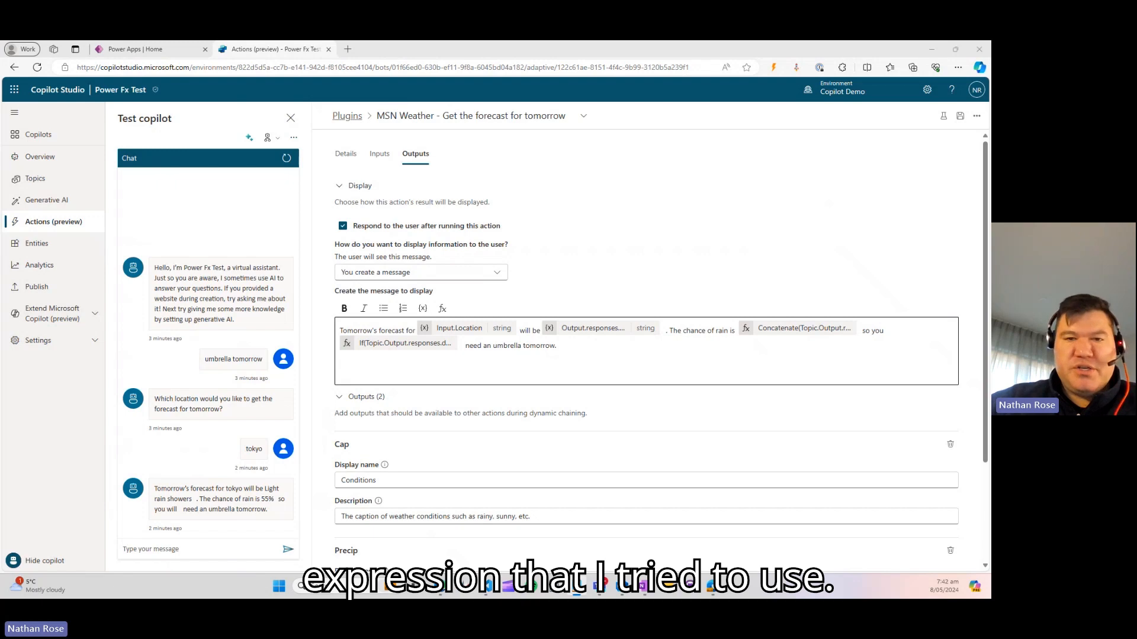
# - Switch to Notepad, enlarge its window, copy the whole If expression containing both full forecast sentences, and return to Copilot Studio
pyautogui.moveTo(990, 344); pyautogui.dragTo(749, 142)
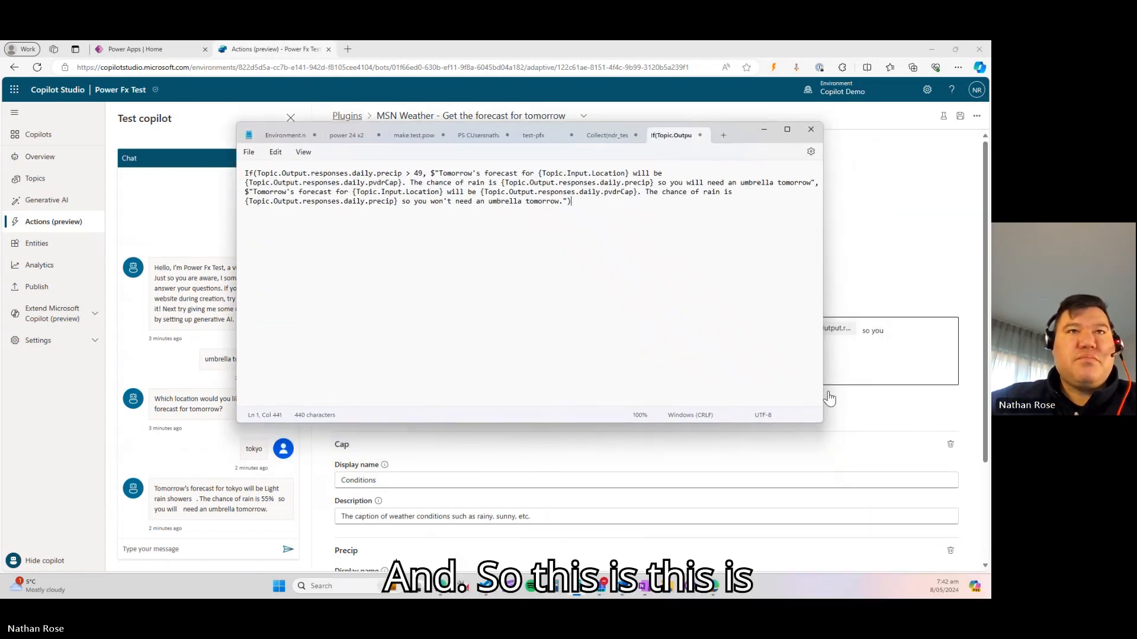
pyautogui.moveTo(823, 420); pyautogui.dragTo(939, 457)
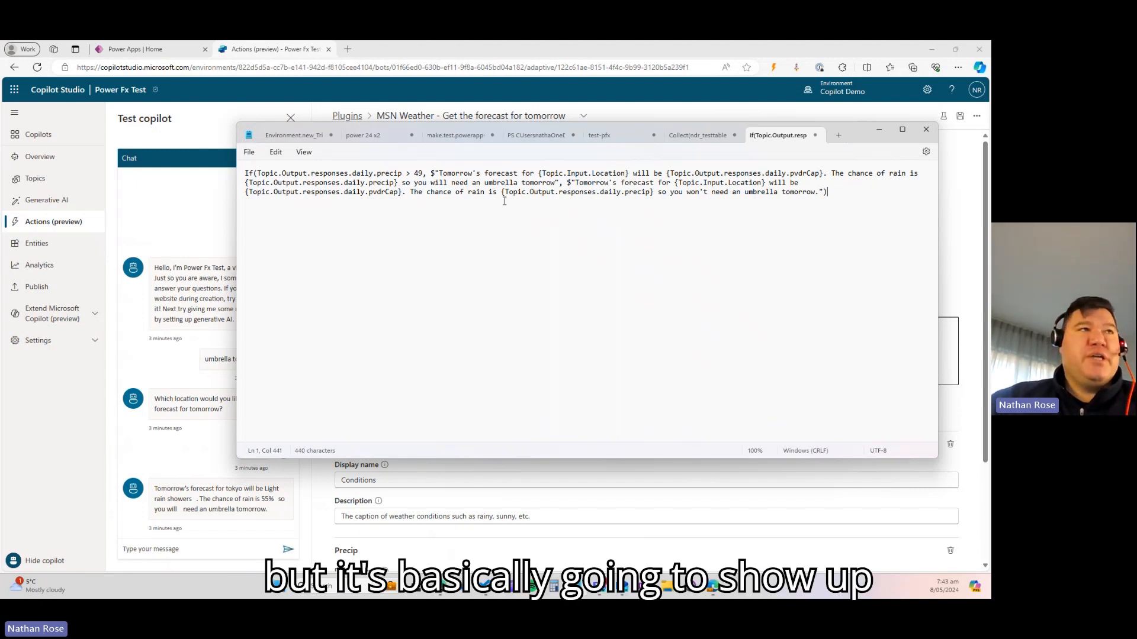
pyautogui.moveTo(849, 195); pyautogui.dragTo(246, 173)
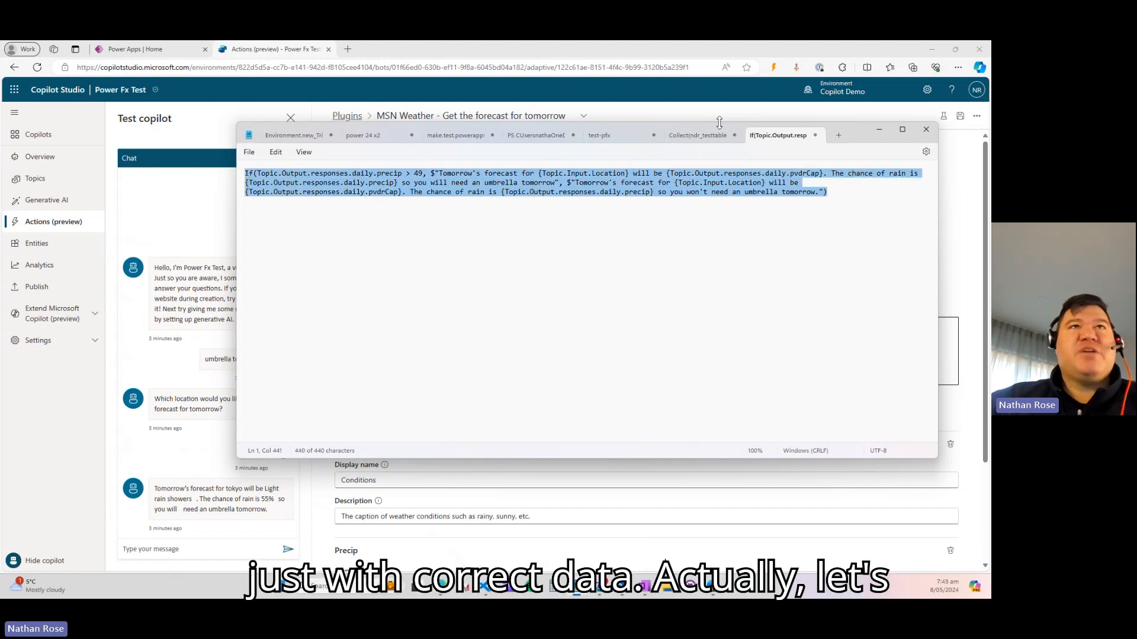
pyautogui.click(878, 130)
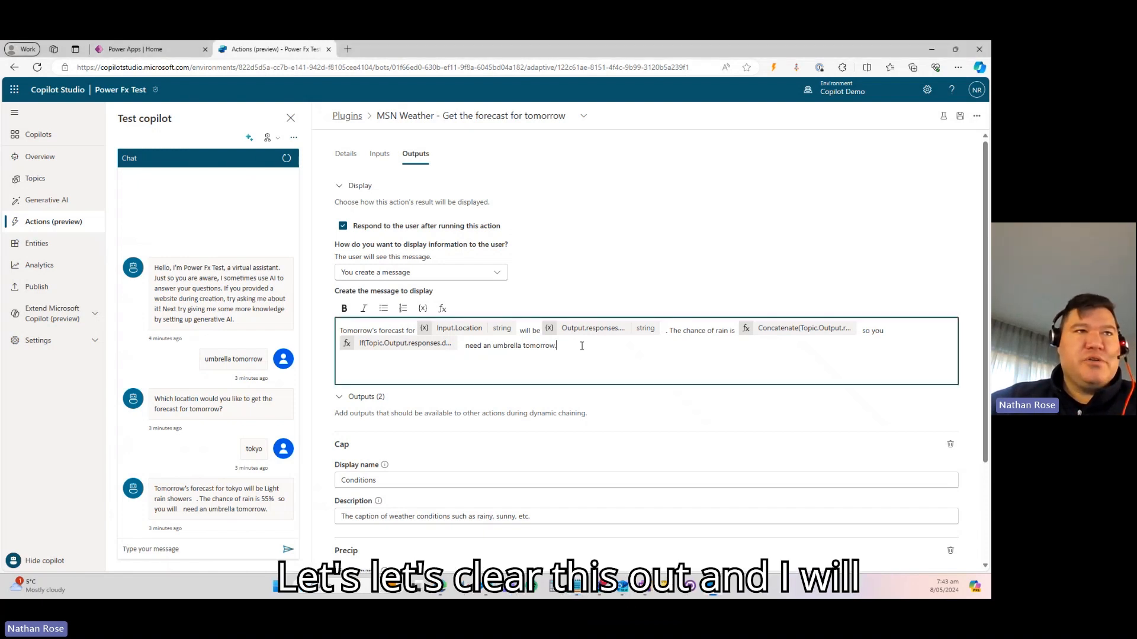
# - Clear the action's entire output message, including its text, variables and formulas
pyautogui.moveTo(583, 347); pyautogui.dragTo(302, 337)
pyautogui.press('BackSpace')
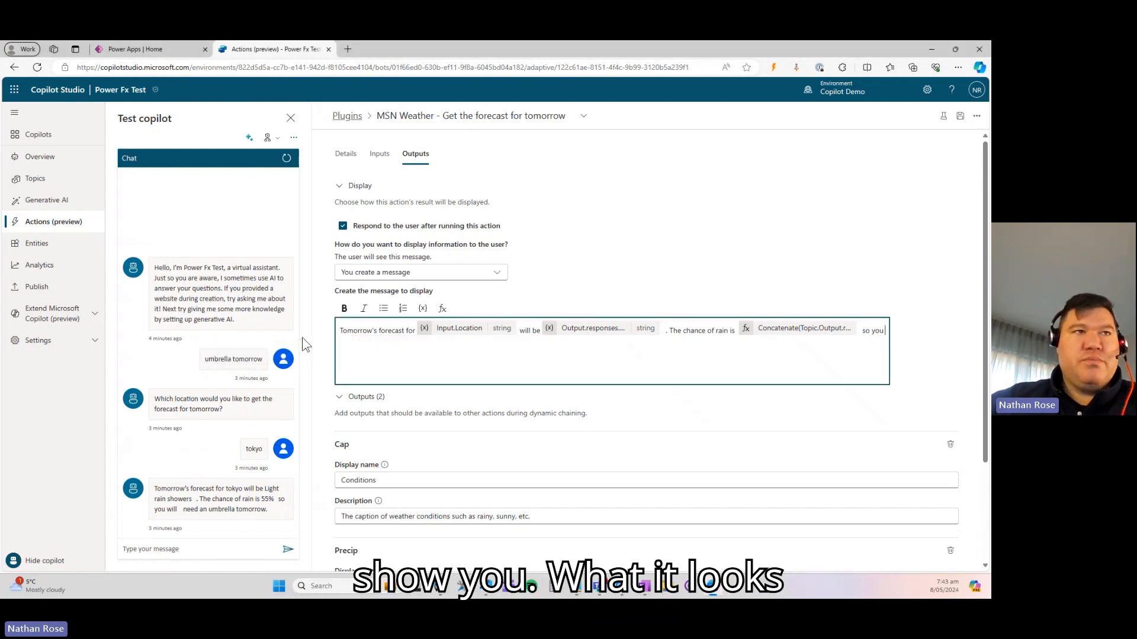
pyautogui.press('BackSpace')
pyautogui.press('BackSpace')
pyautogui.press('BackSpace')
pyautogui.press('BackSpace')
pyautogui.press('BackSpace')
pyautogui.press('BackSpace')
pyautogui.press('BackSpace')
pyautogui.press('BackSpace')
pyautogui.press('BackSpace')
pyautogui.press('BackSpace')
pyautogui.press('BackSpace')
pyautogui.press('BackSpace')
pyautogui.press('BackSpace')
pyautogui.press('BackSpace')
pyautogui.press('BackSpace')
pyautogui.press('BackSpace')
pyautogui.press('BackSpace')
pyautogui.press('BackSpace')
pyautogui.press('BackSpace')
pyautogui.press('BackSpace')
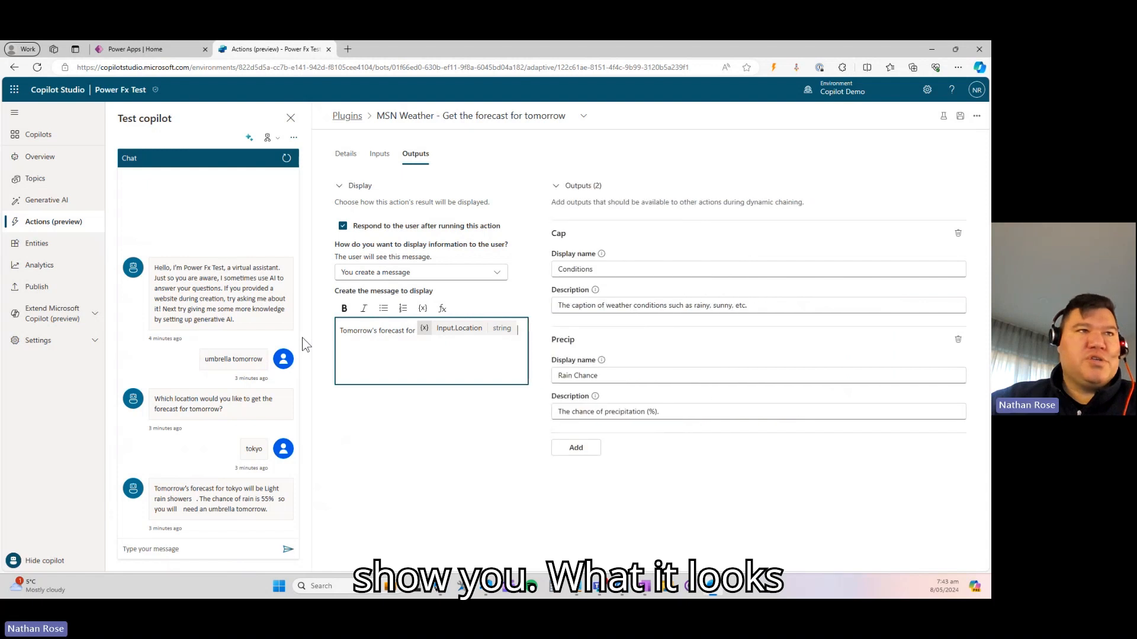
pyautogui.press('BackSpace')
pyautogui.press('BackSpace')
pyautogui.press('BackSpace')
pyautogui.press('BackSpace')
pyautogui.press('BackSpace')
pyautogui.press('BackSpace')
pyautogui.press('BackSpace')
pyautogui.press('BackSpace')
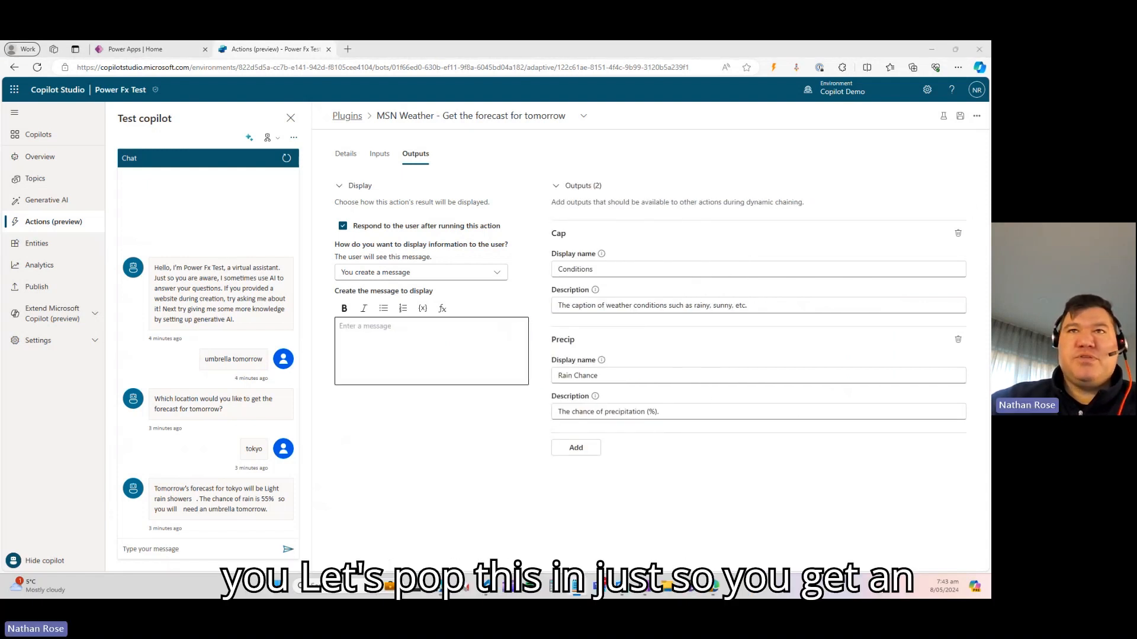
# - Insert the copied If expression with both forecast sentences as a Power Fx formula in the empty output message, and save the action
pyautogui.click(436, 353)
pyautogui.click(378, 329)
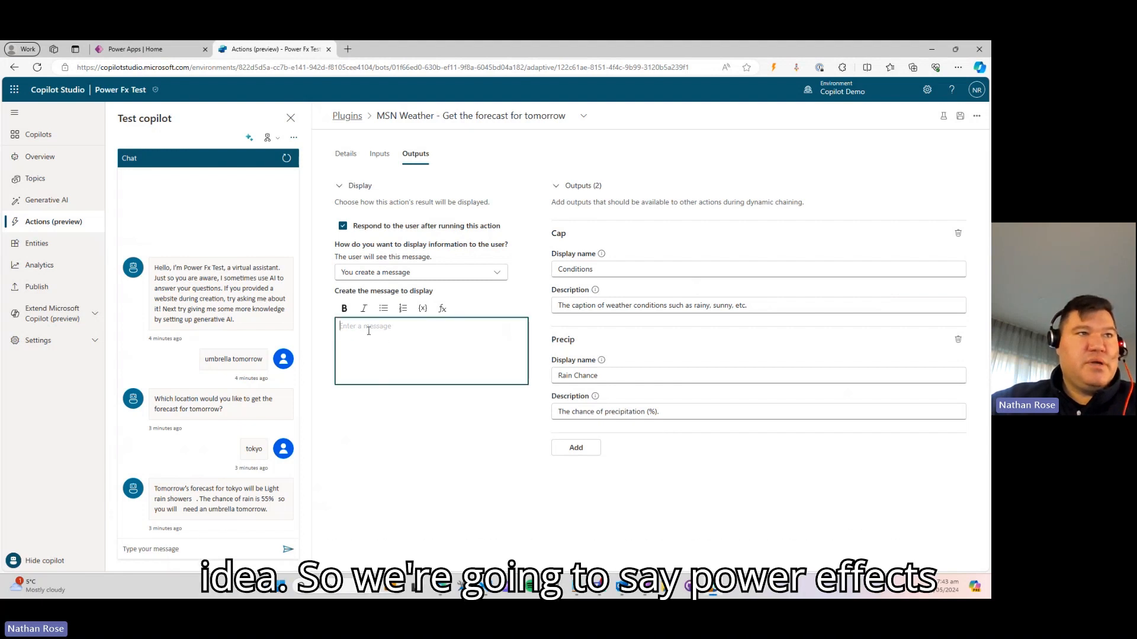
pyautogui.click(441, 309)
pyautogui.click(578, 274)
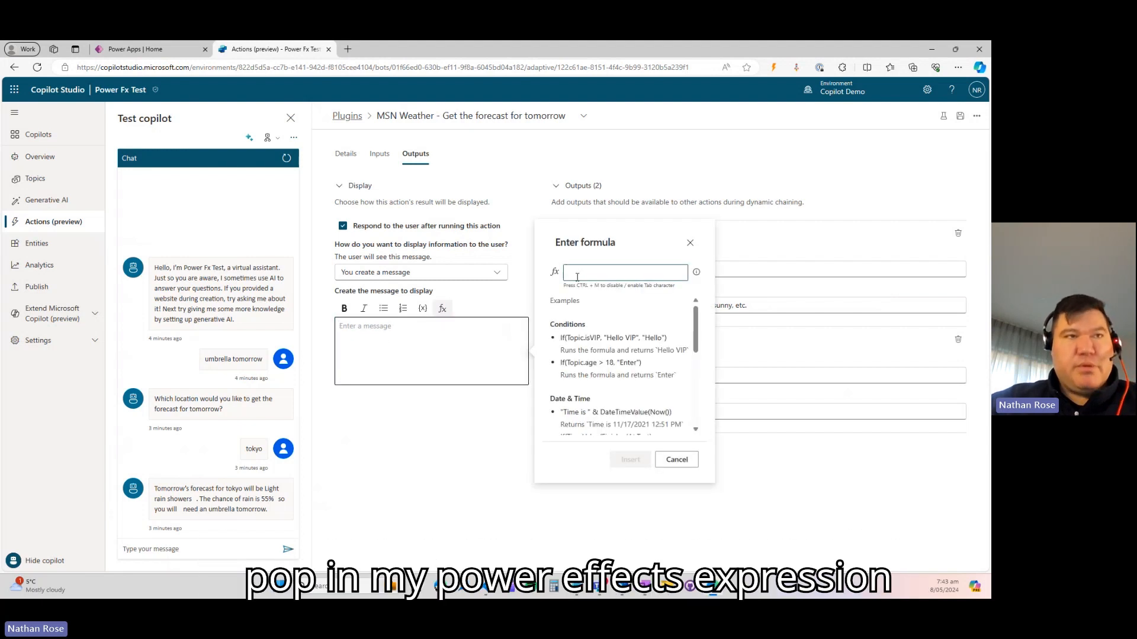
pyautogui.hotkey('ctrl', 'v')
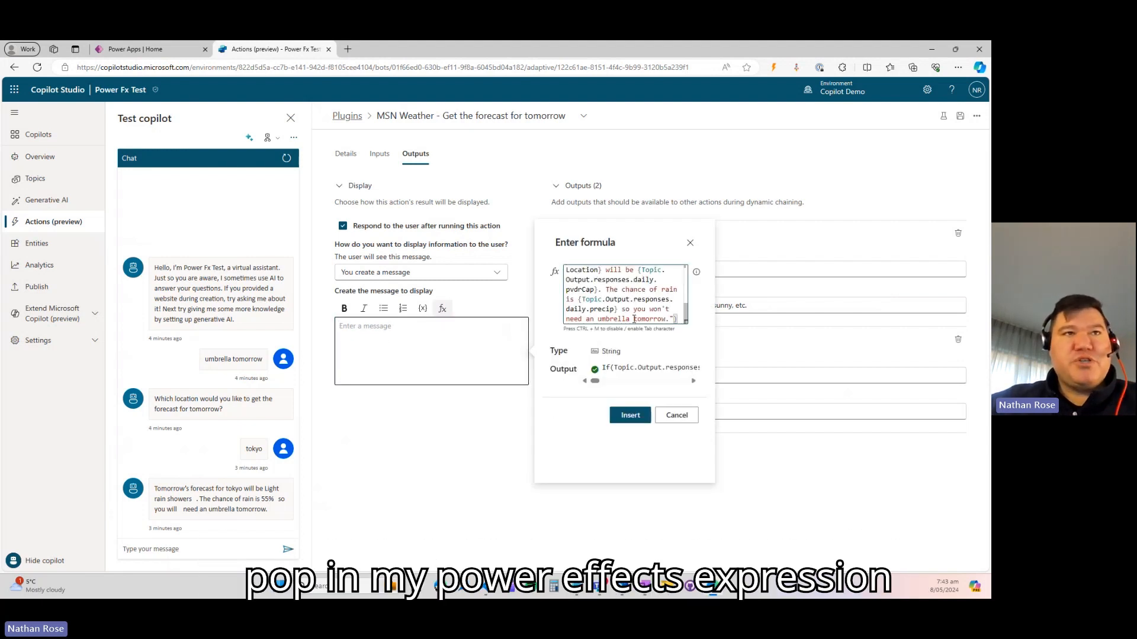
pyautogui.click(629, 416)
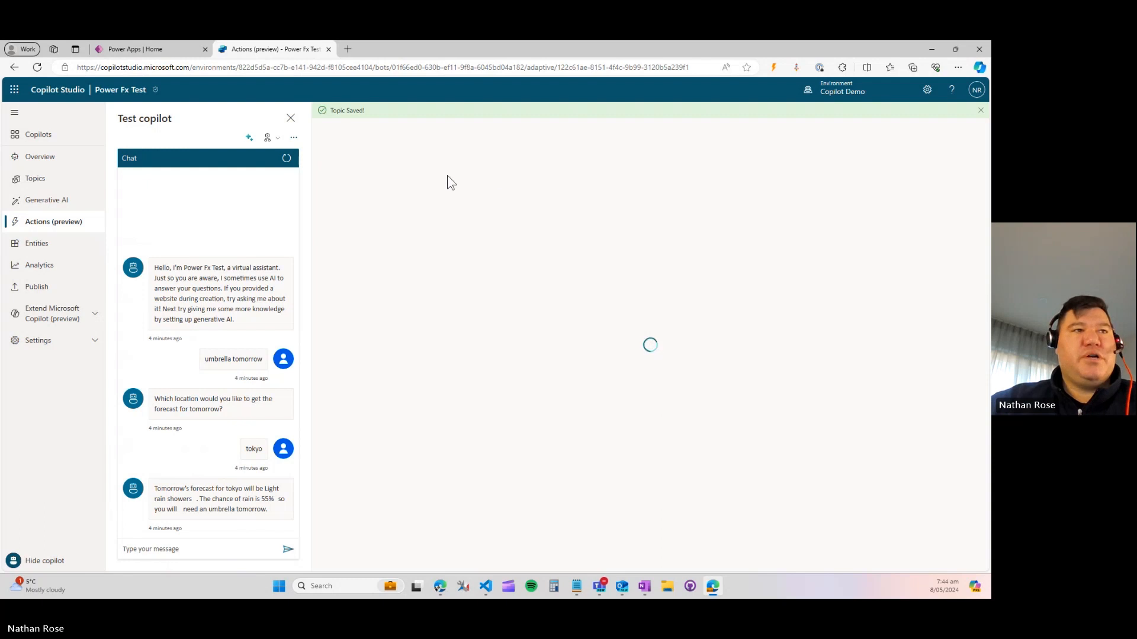
# - Restart the test conversation and ask the copilot "do i need an umbnrella tomorrow"
pyautogui.click(285, 159)
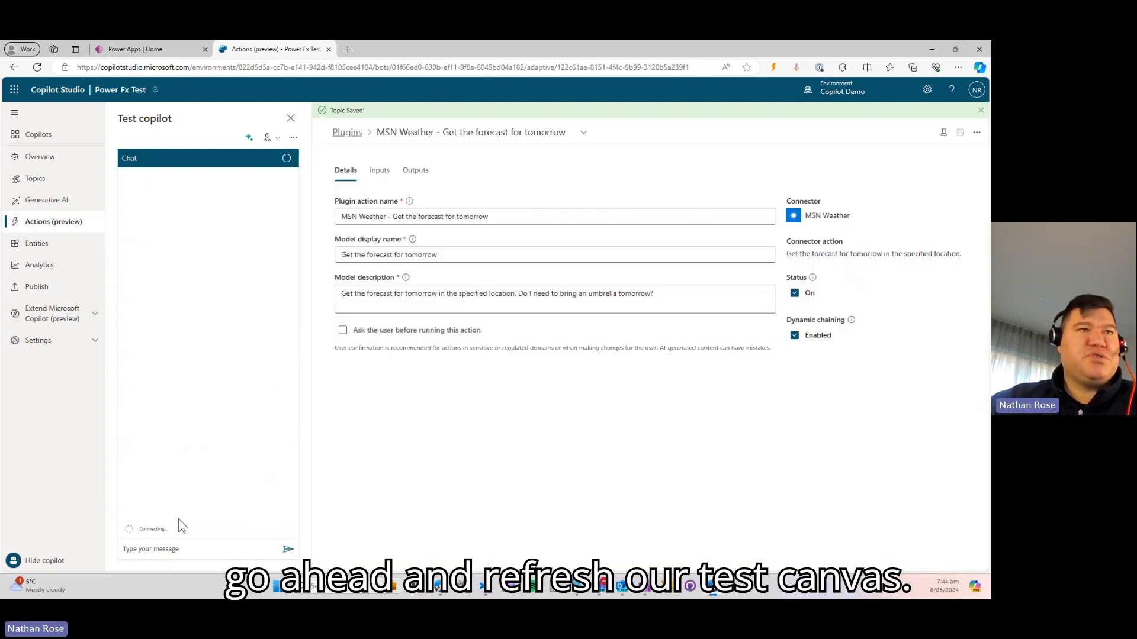
pyautogui.click(181, 551)
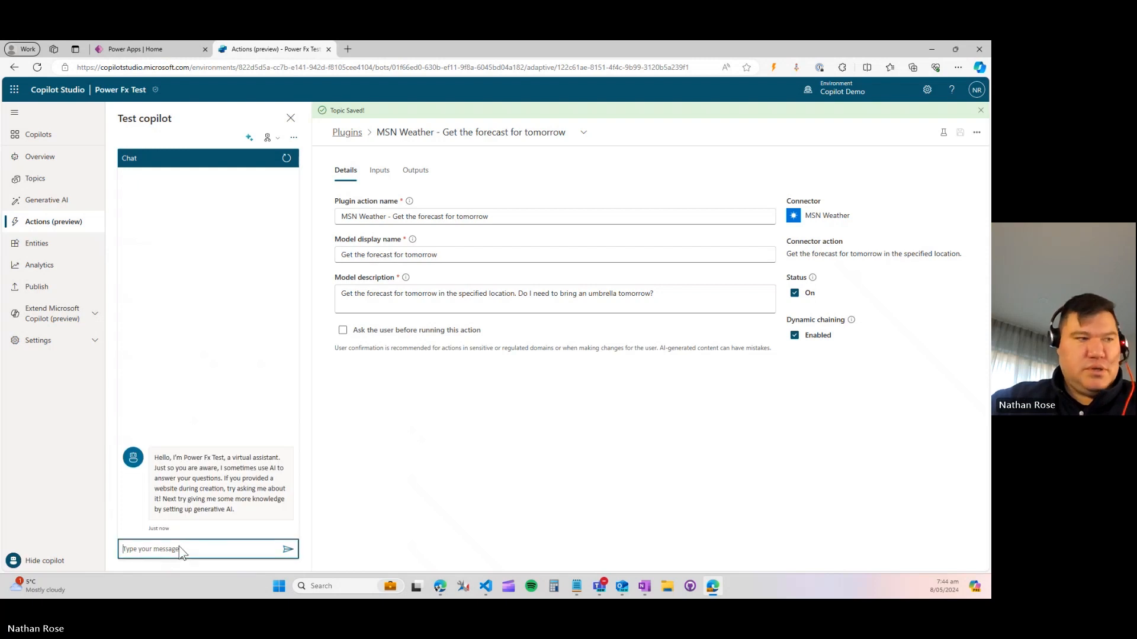
pyautogui.write('do i need')
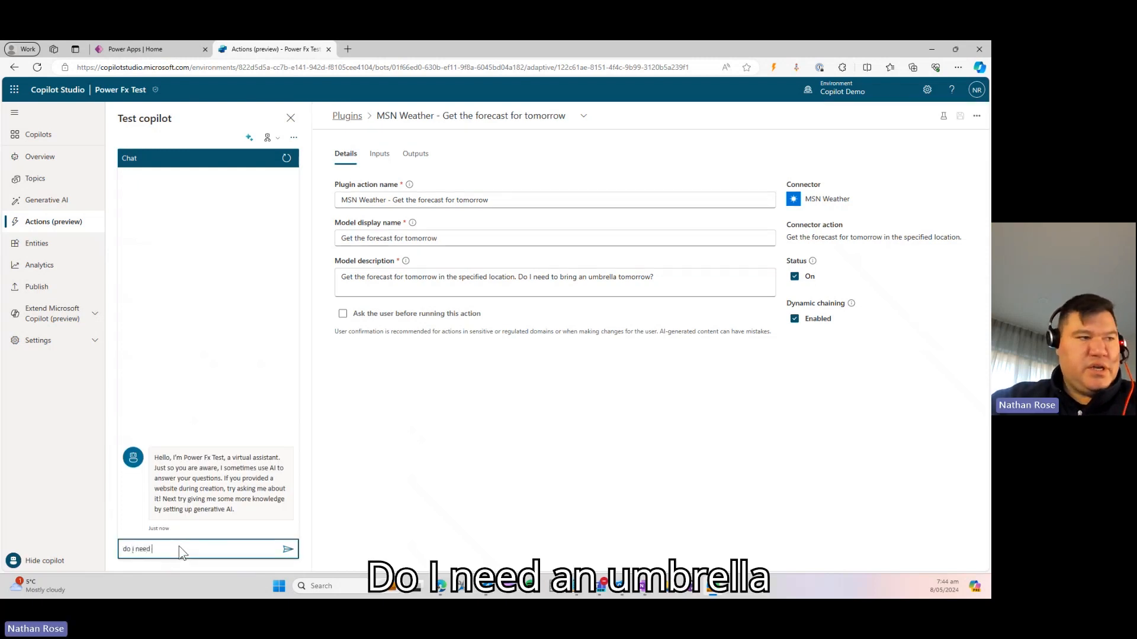
pyautogui.write(' an umbrella t')
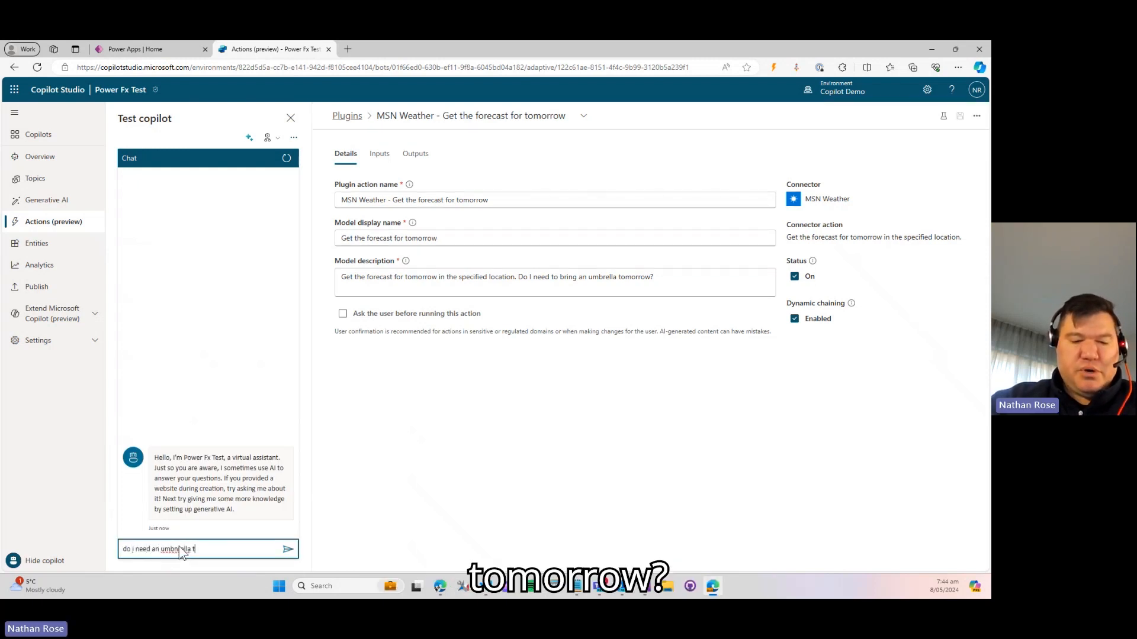
pyautogui.write('omorrow')
pyautogui.press('Return')
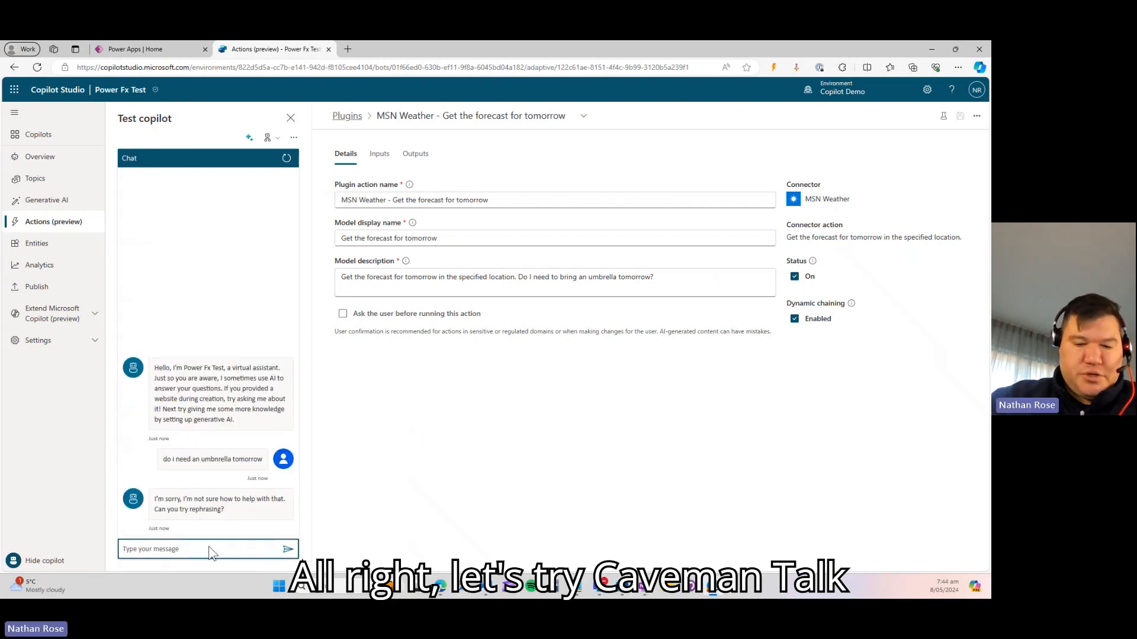
# - Send the shorter prompt "umbnrella tomorrow" in the same test conversation
pyautogui.write('umbnrella tom')
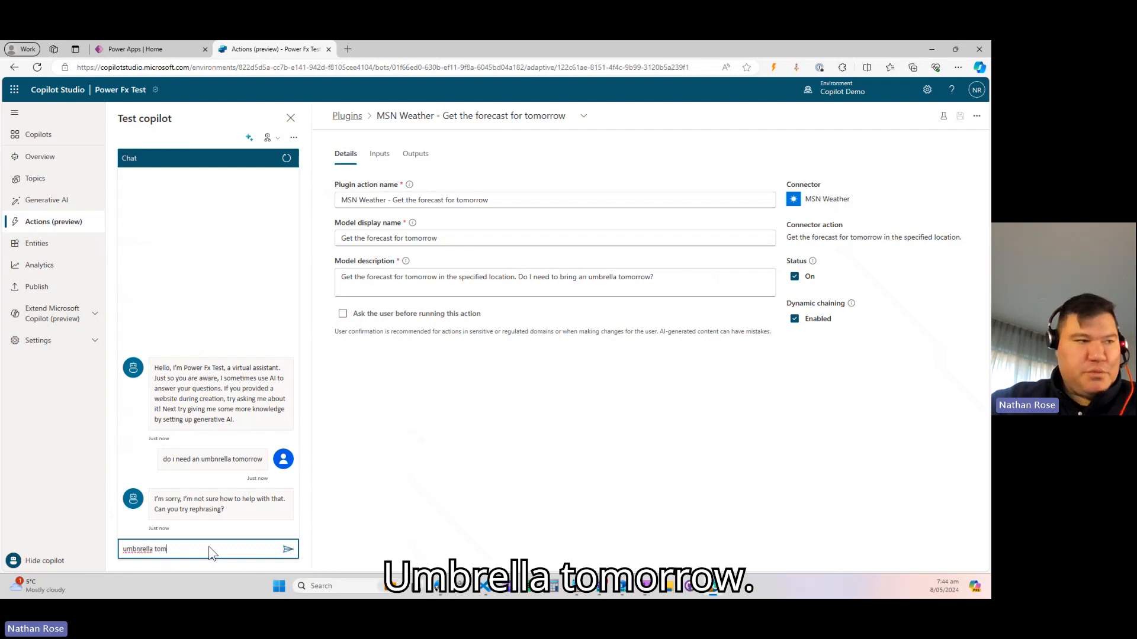
pyautogui.write('orrow')
pyautogui.press('Return')
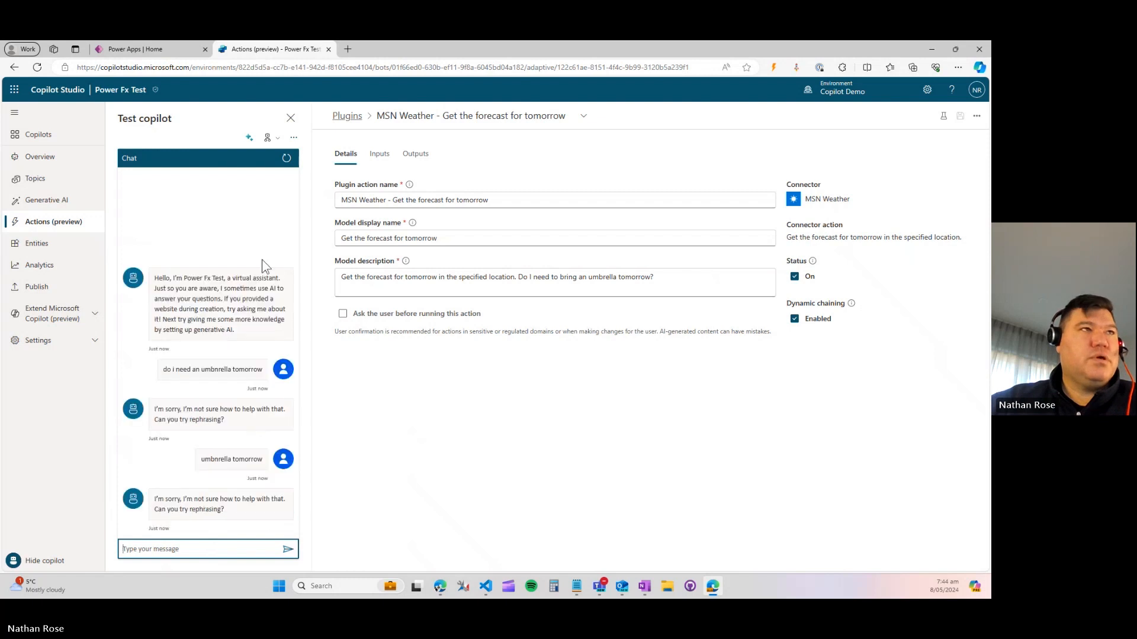
# - Restart the test conversation and send "umbnrella tomorrow" as its first prompt
pyautogui.click(286, 157)
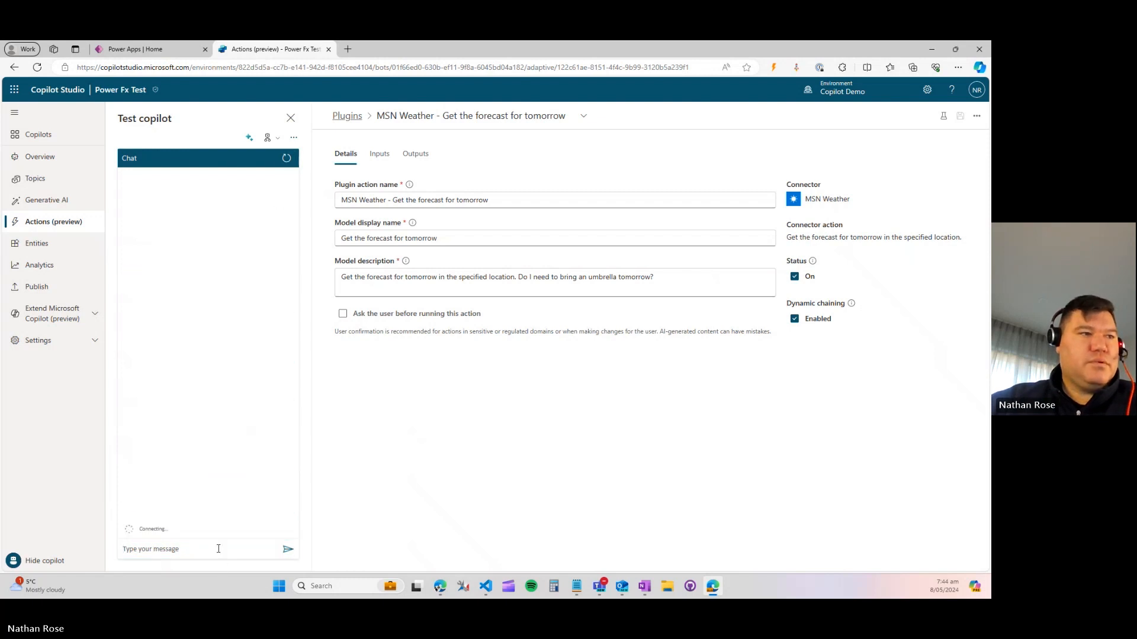
pyautogui.click(218, 548)
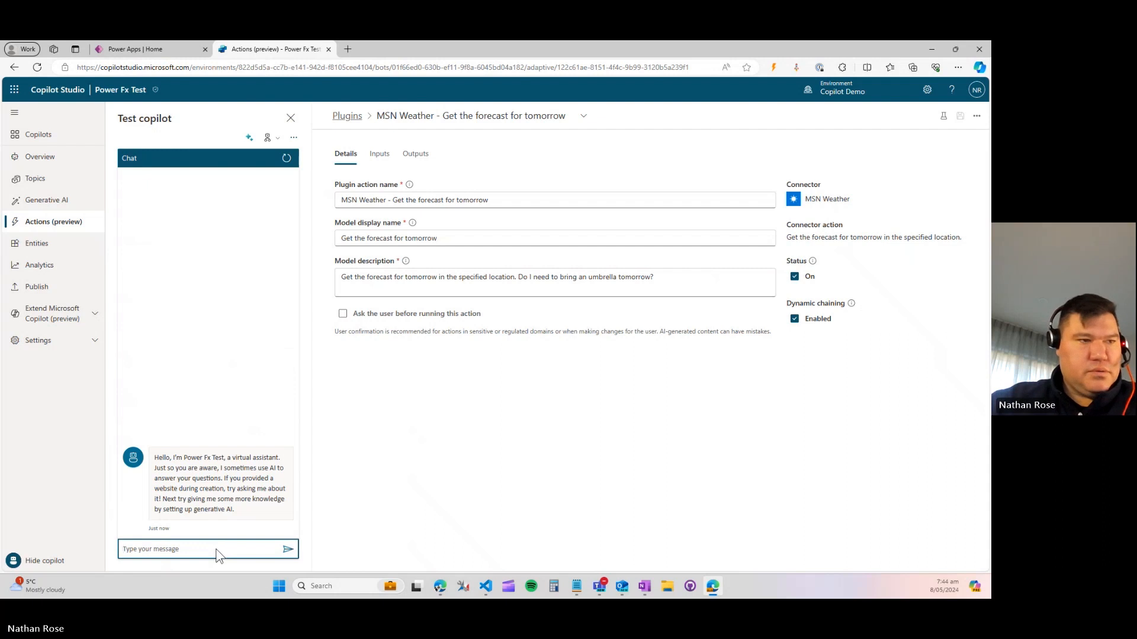
pyautogui.write('umbnrella tomorrow')
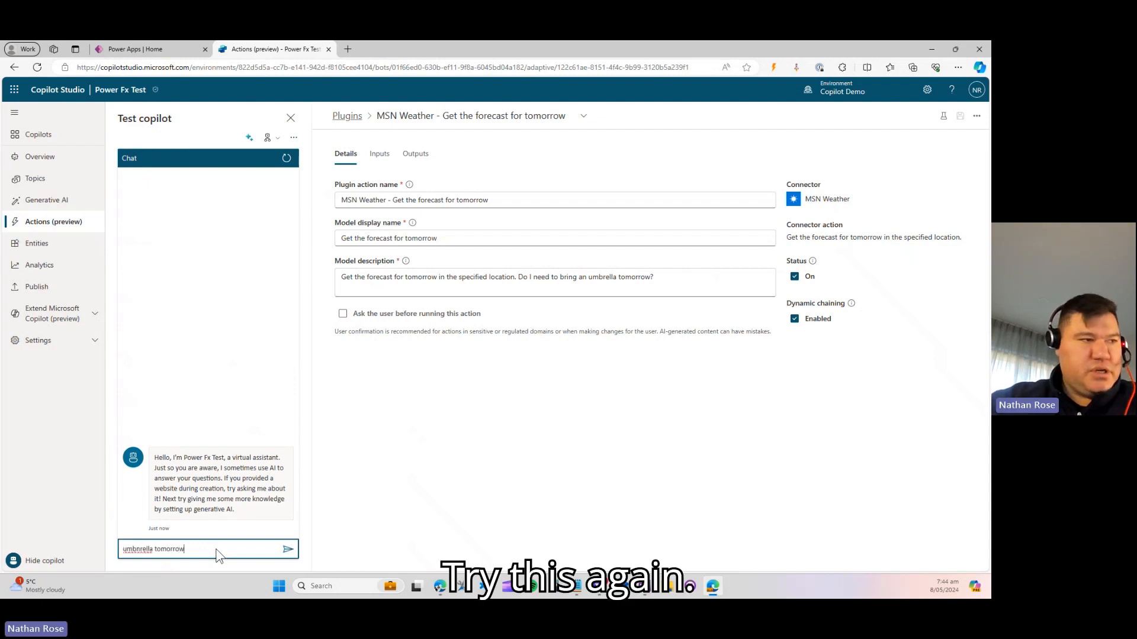
pyautogui.press('Return')
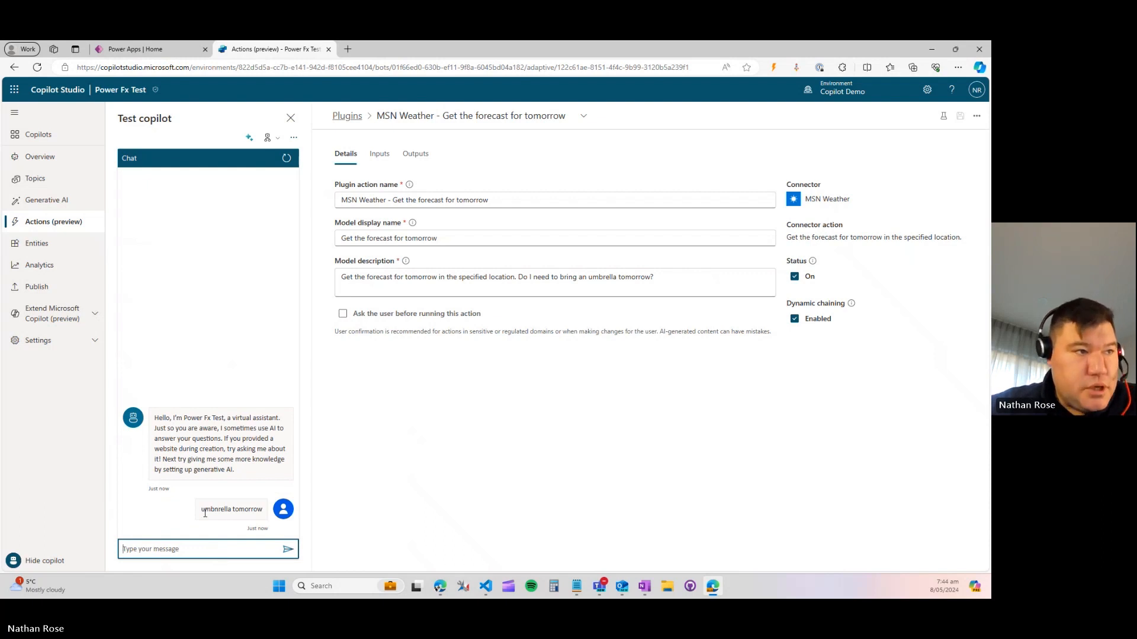
# - Answer the copilot's location question with "auckland" to get that city's forecast
pyautogui.click(217, 549)
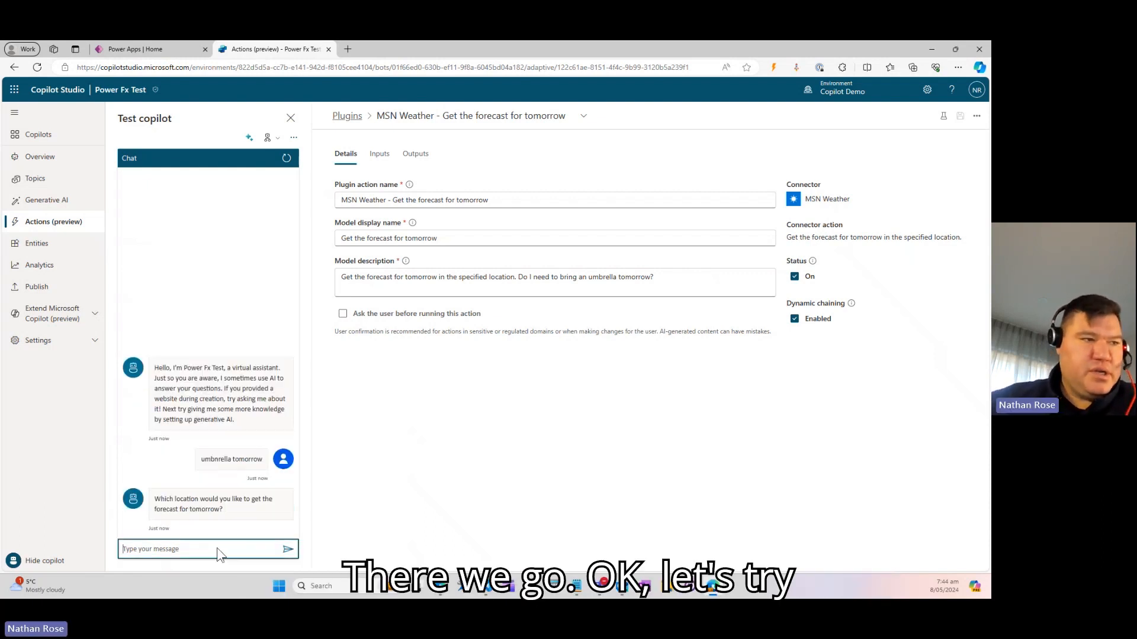
pyautogui.write('auckland')
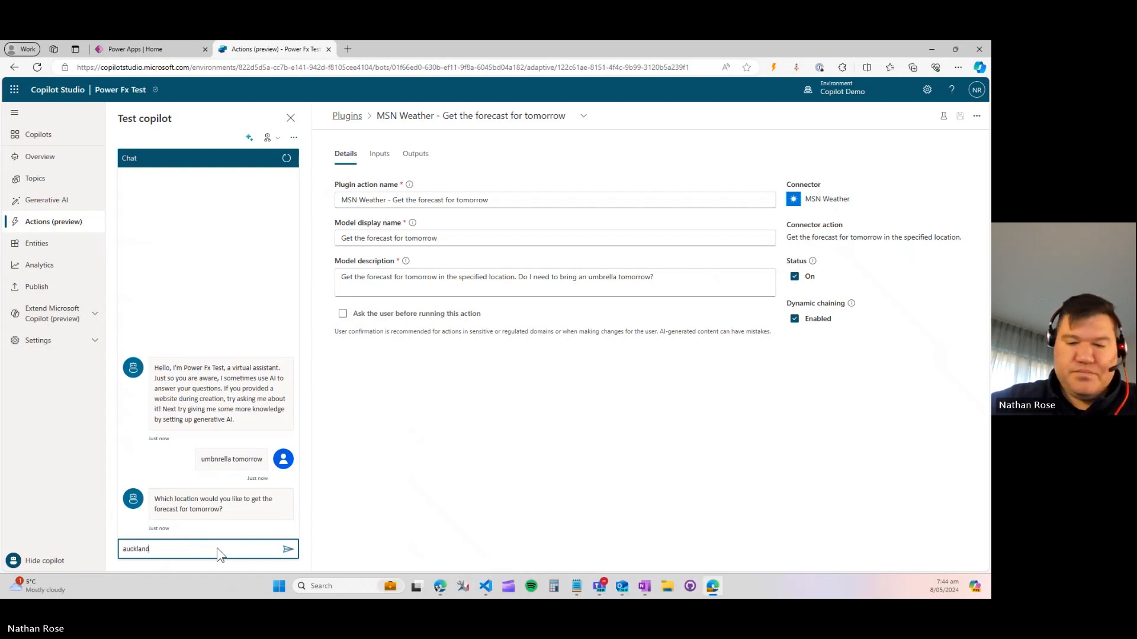
pyautogui.press('Return')
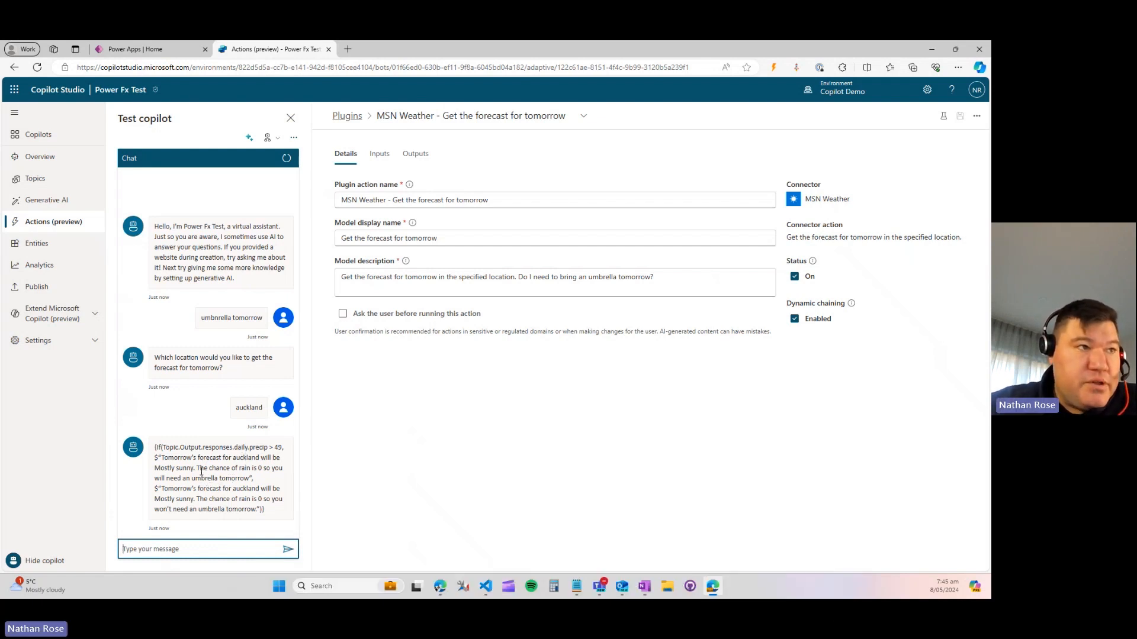
# - Examine how the Auckland reply renders the If expression, the interpolated strings, the forecast conditions and the chance of rain
pyautogui.moveTo(199, 469); pyautogui.dragTo(264, 472)
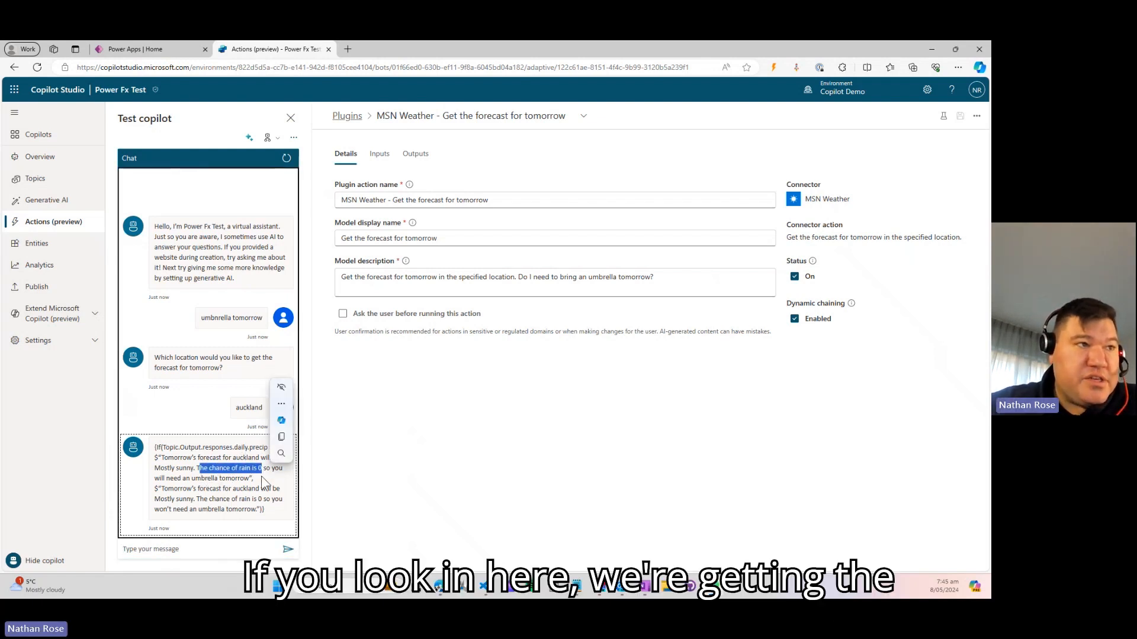
pyautogui.click(266, 481)
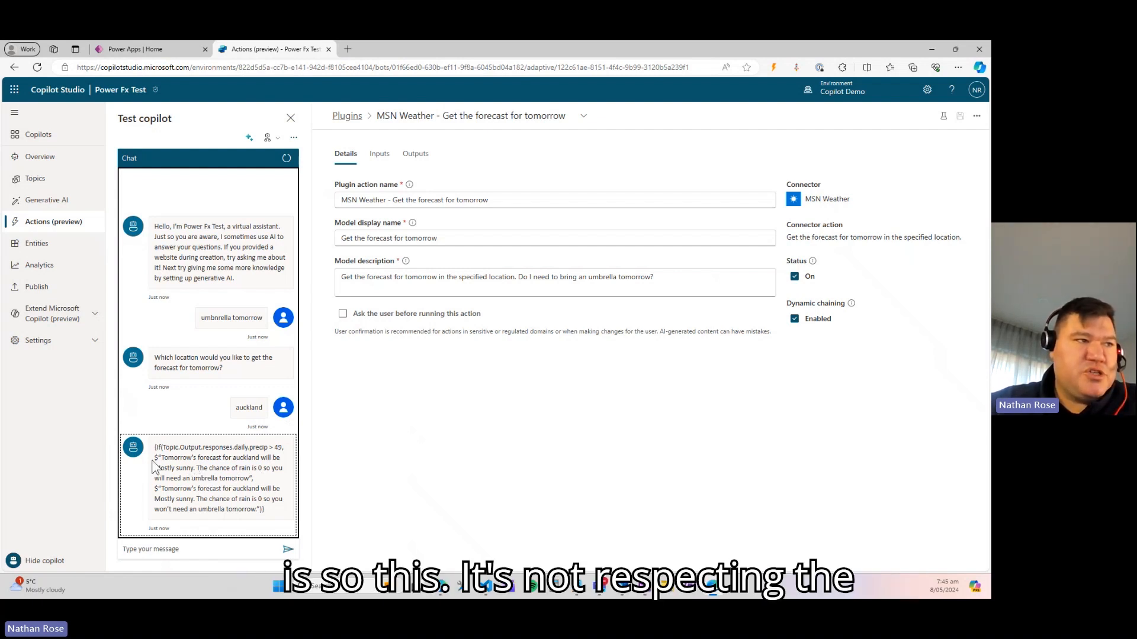
pyautogui.moveTo(155, 458); pyautogui.dragTo(266, 469)
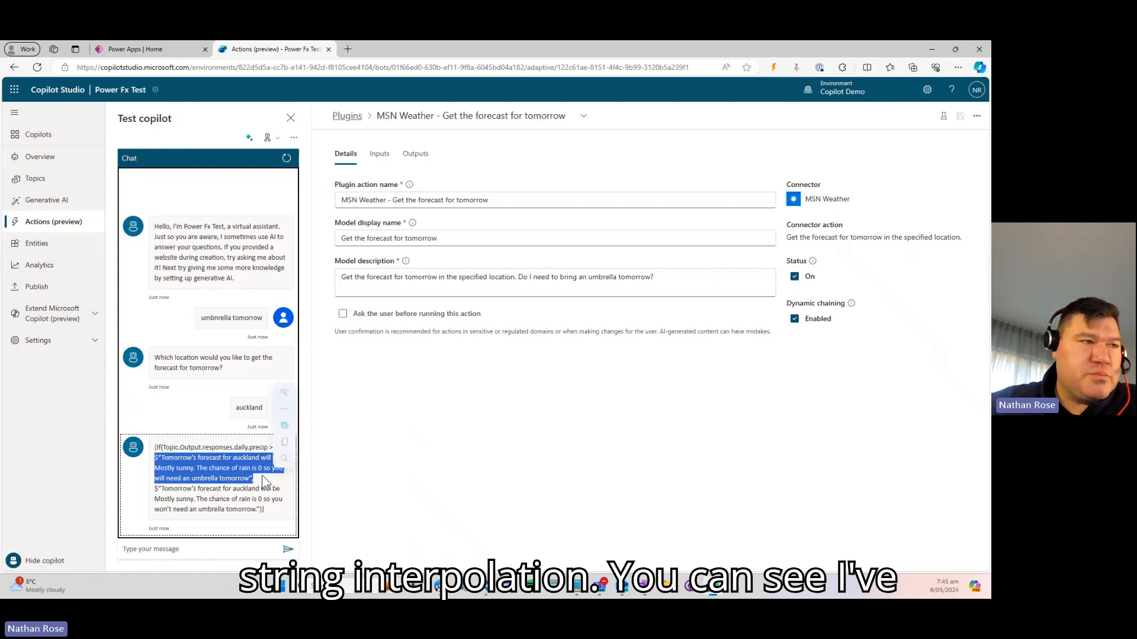
pyautogui.click(142, 476)
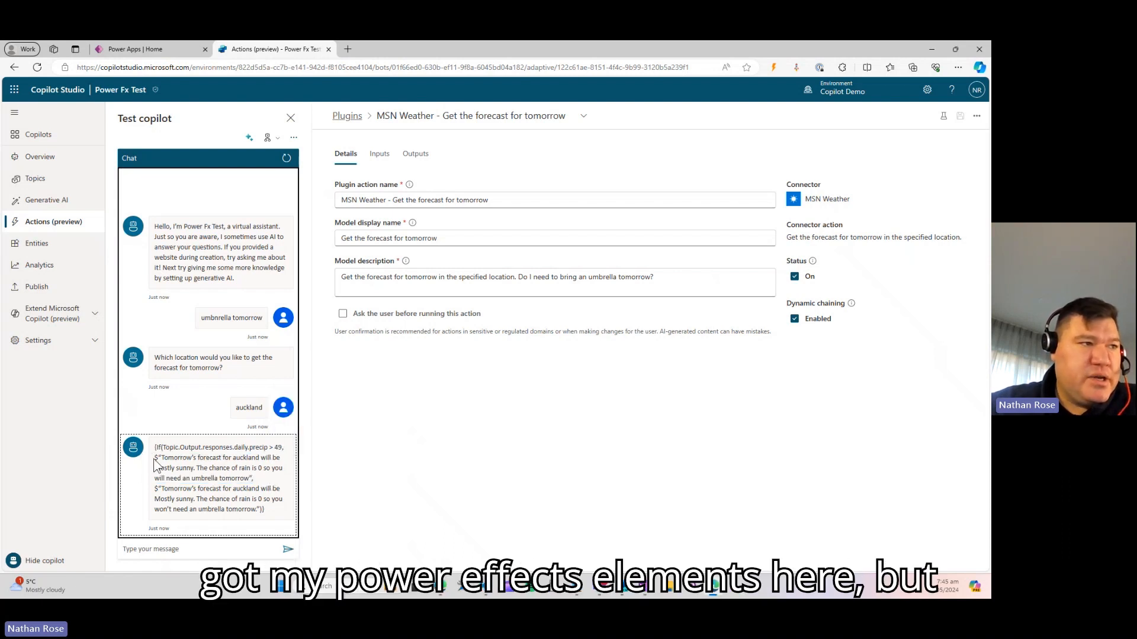
pyautogui.moveTo(155, 458); pyautogui.dragTo(163, 459)
pyautogui.click(236, 467)
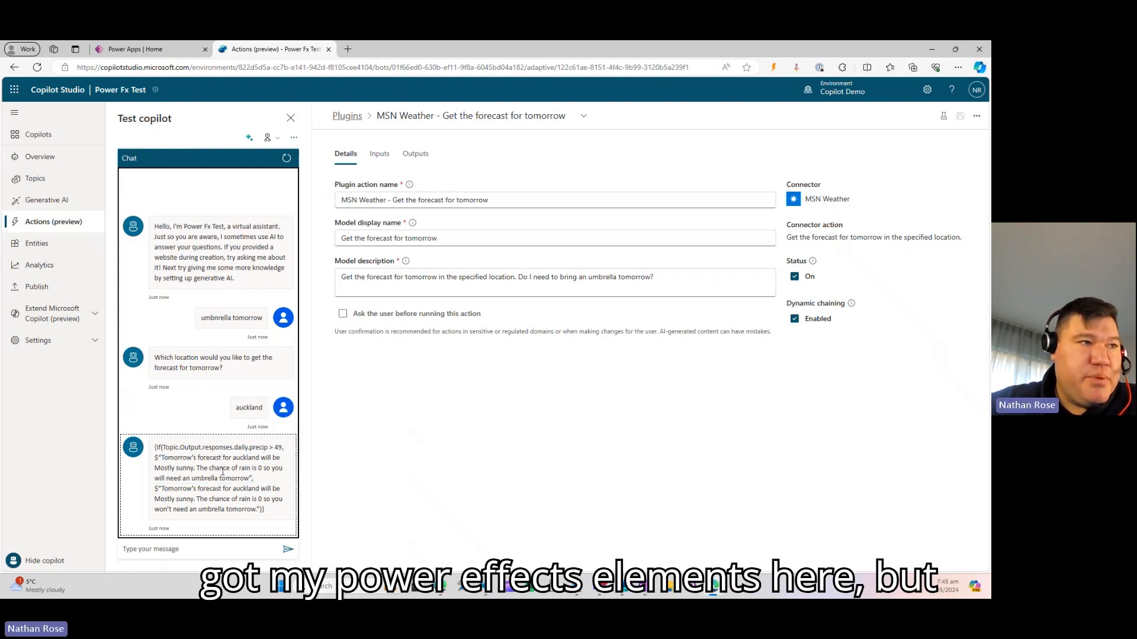
pyautogui.doubleClick(259, 469)
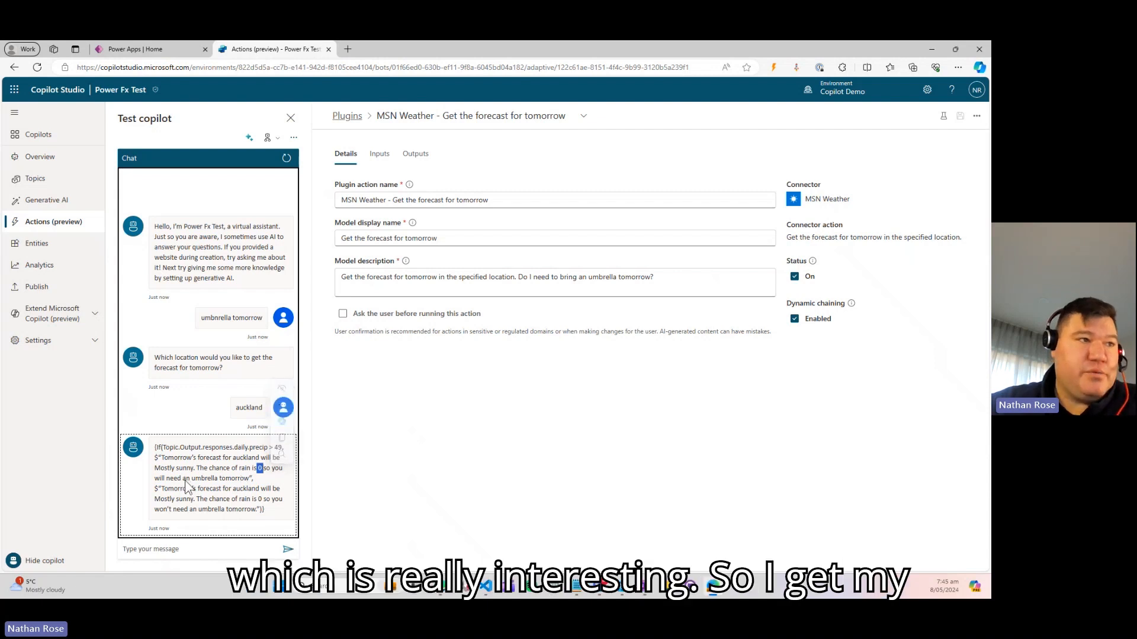
pyautogui.moveTo(155, 469); pyautogui.dragTo(195, 471)
pyautogui.doubleClick(259, 468)
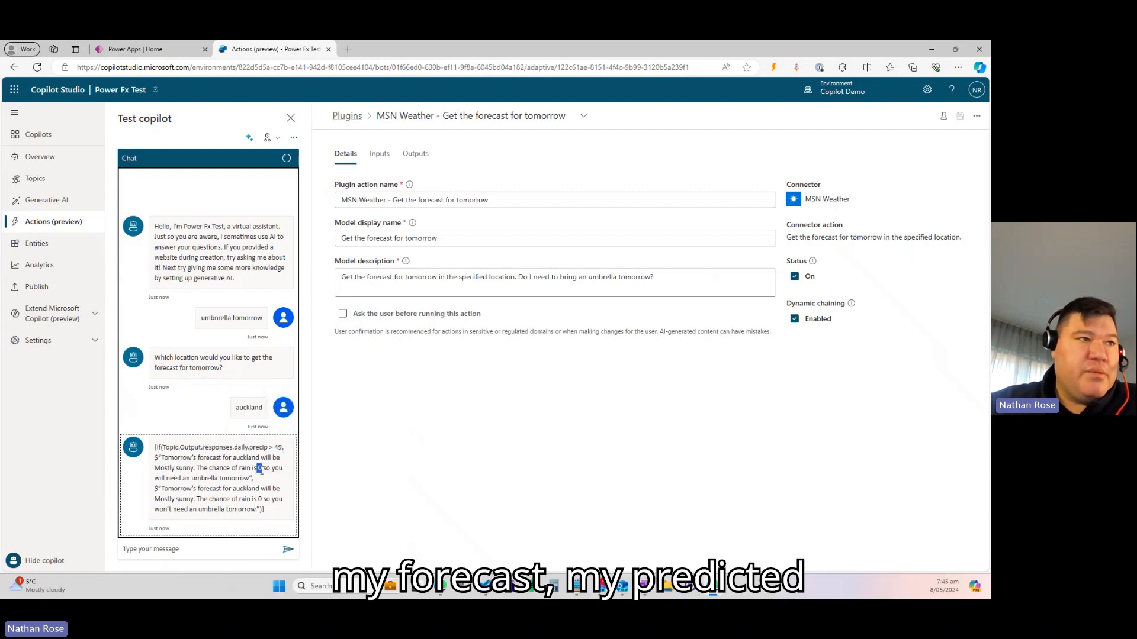
# - Examine the If condition on the precipitation value at the start of the copilot's Auckland reply
pyautogui.click(234, 480)
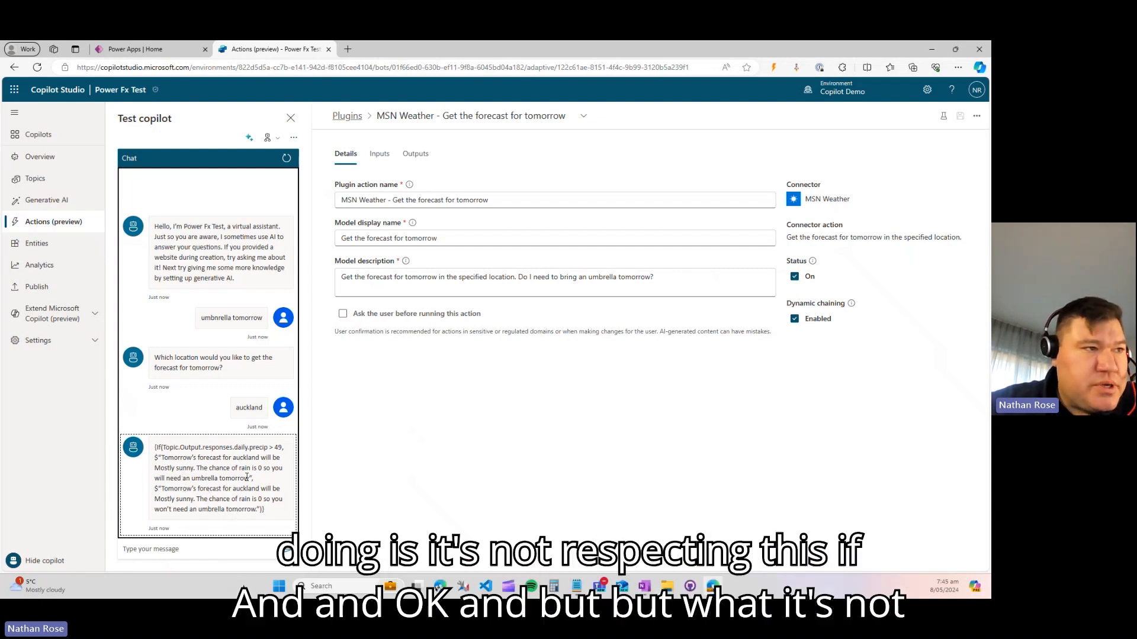
pyautogui.moveTo(157, 447); pyautogui.dragTo(270, 457)
pyautogui.click(270, 458)
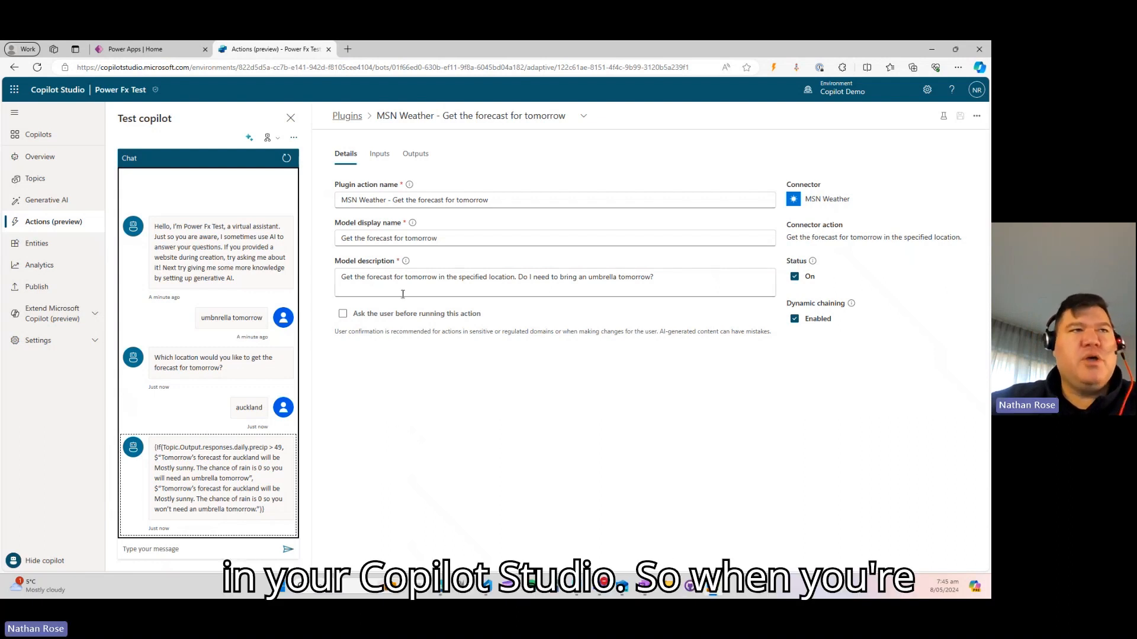
# - Replace the formula in the weather action's output message with the plain text "Tomorrow's forecast will be "
pyautogui.click(415, 154)
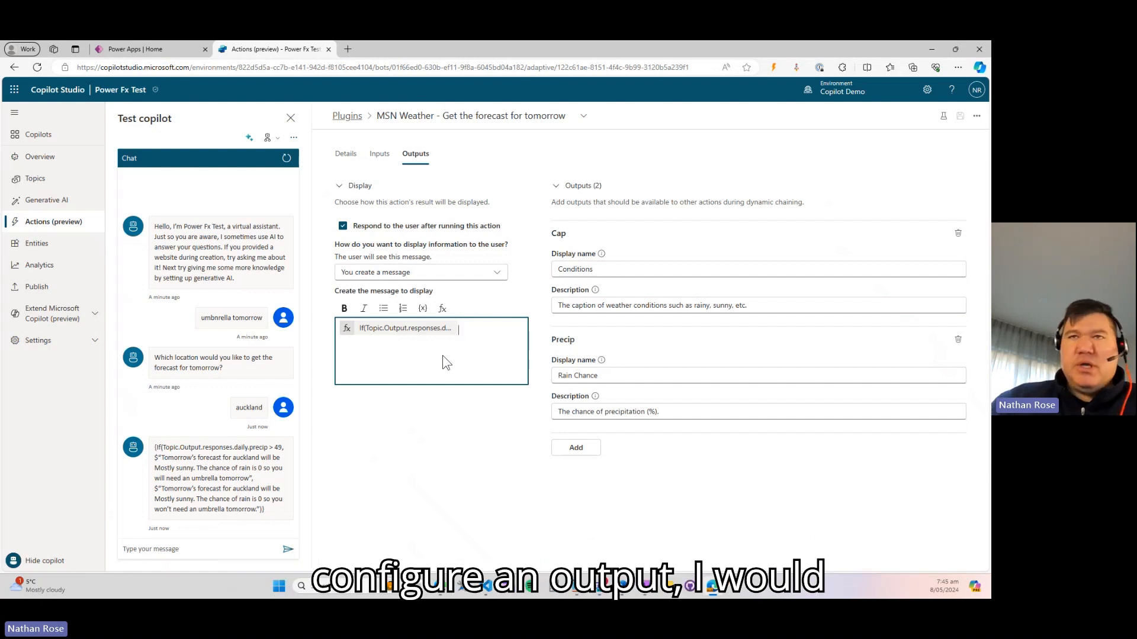
pyautogui.press('BackSpace')
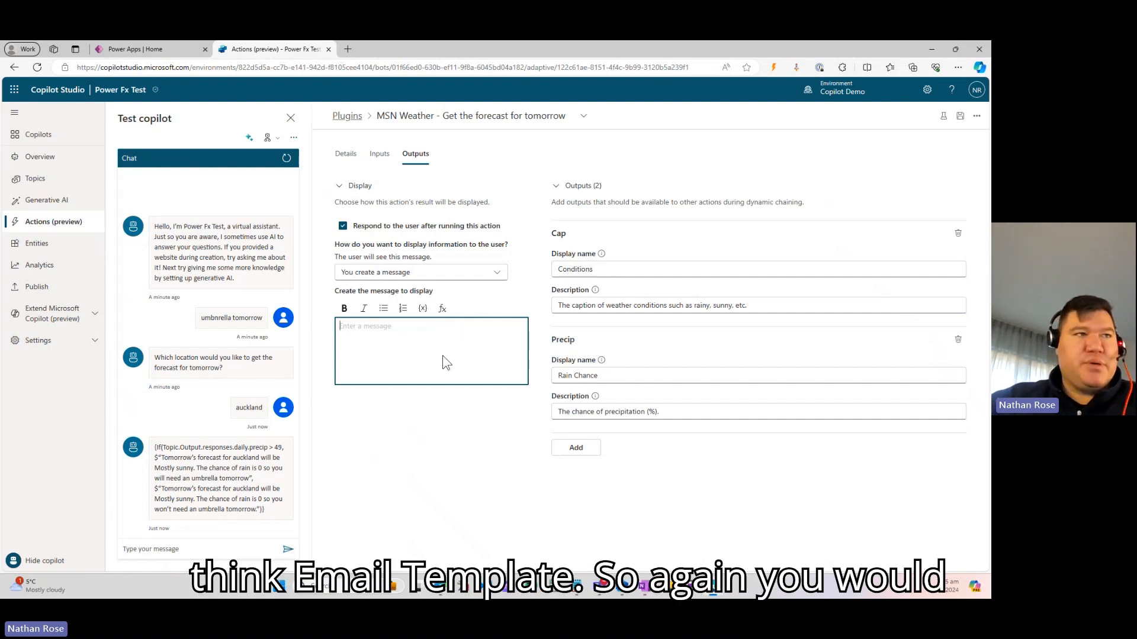
pyautogui.write('Tomor')
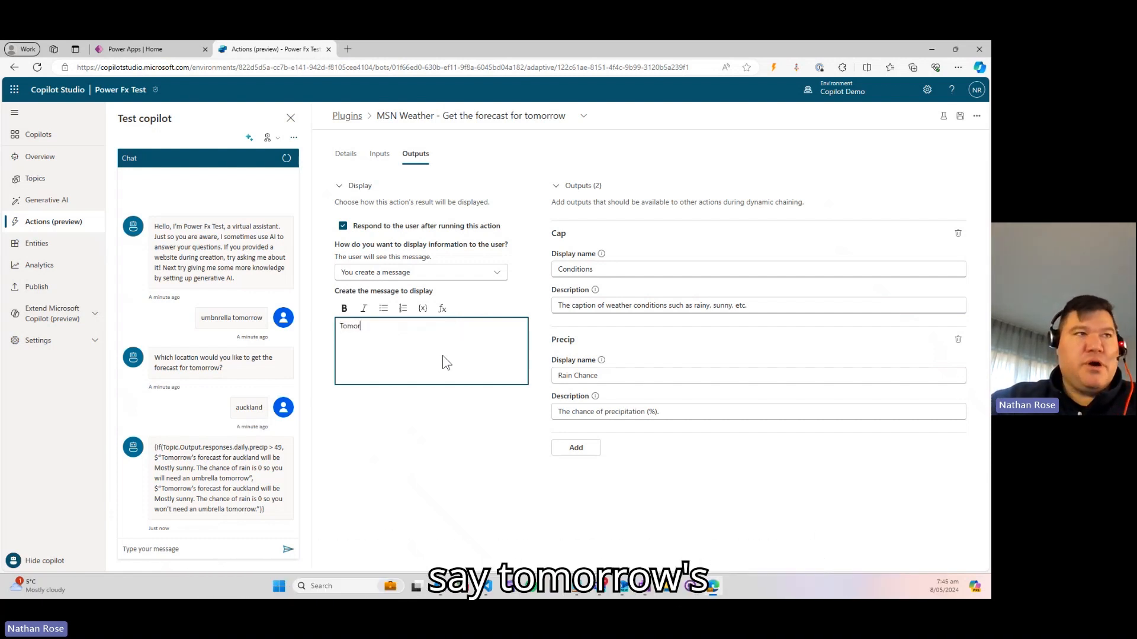
pyautogui.write("row's forecas")
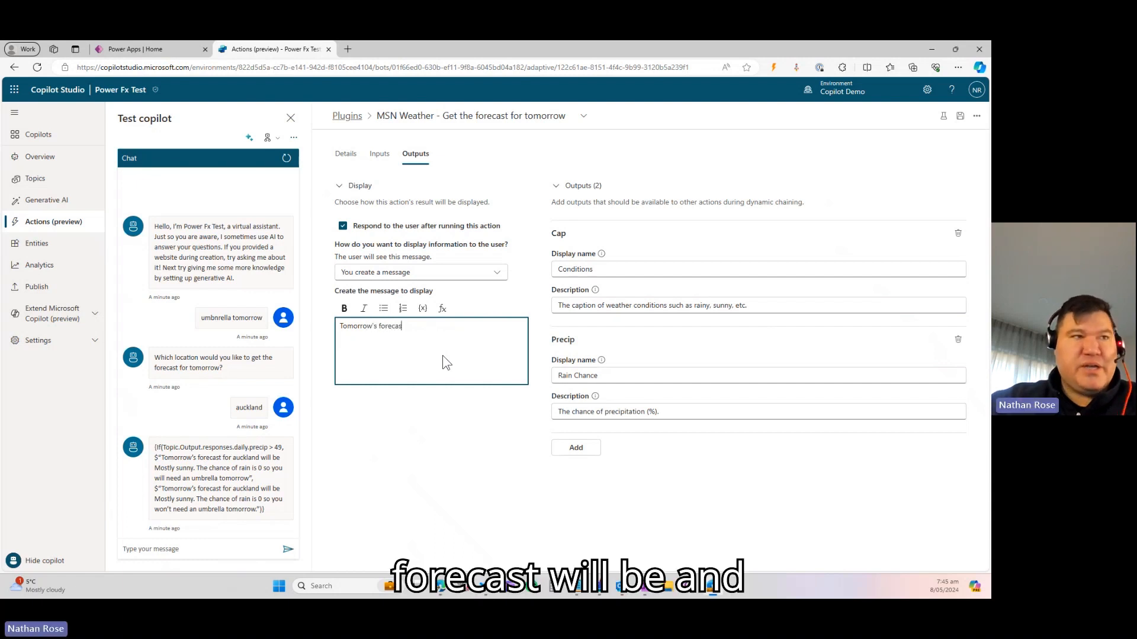
pyautogui.write('t will be')
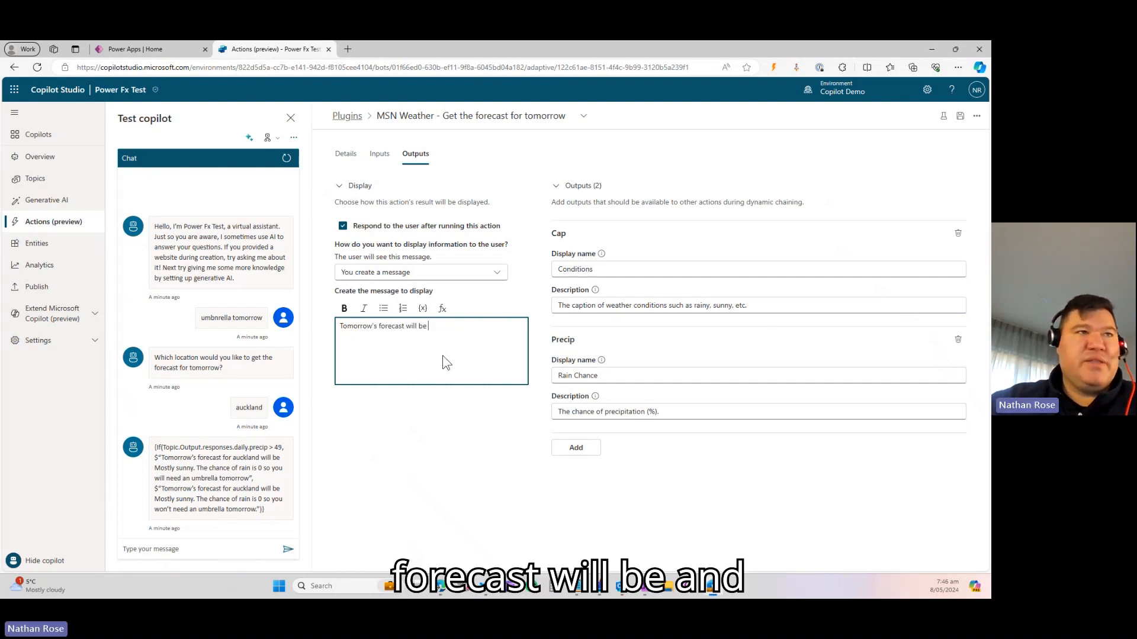
# - Insert the Power Fx formula Topic.Output.responses.daily.pvdrCap after the text in the output message
pyautogui.click(442, 308)
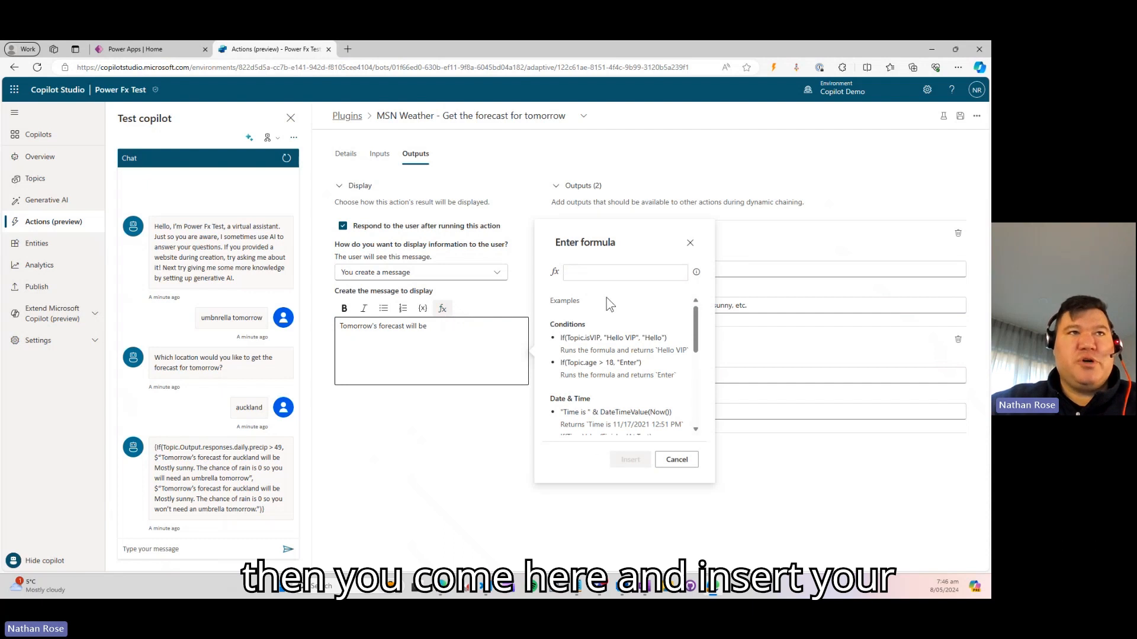
pyautogui.click(611, 272)
pyautogui.write('Topic')
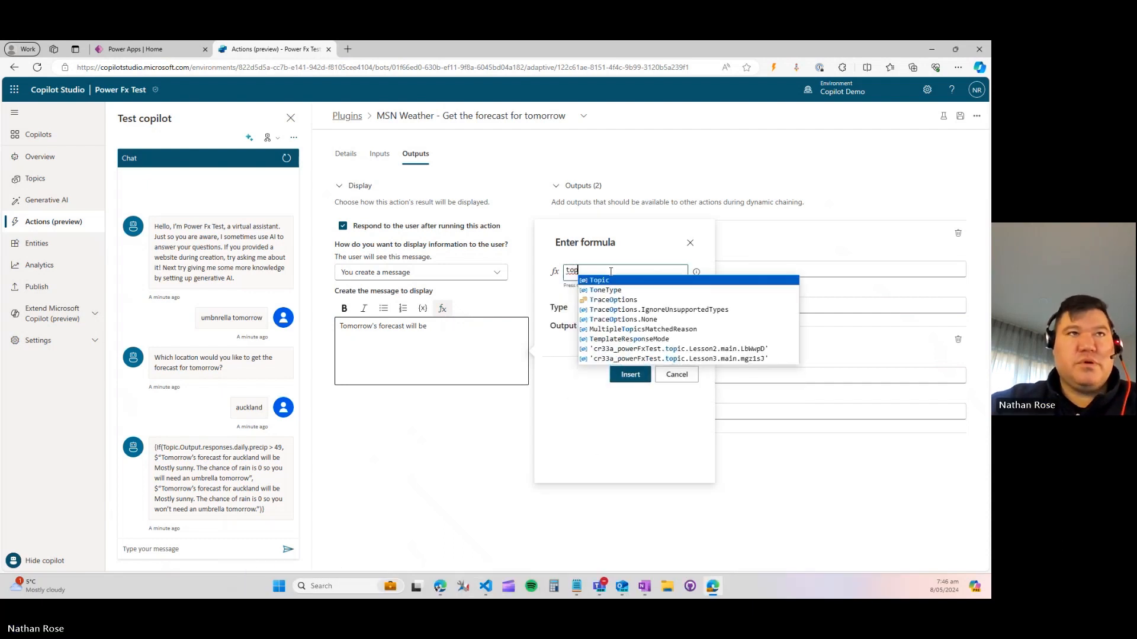
pyautogui.write('.')
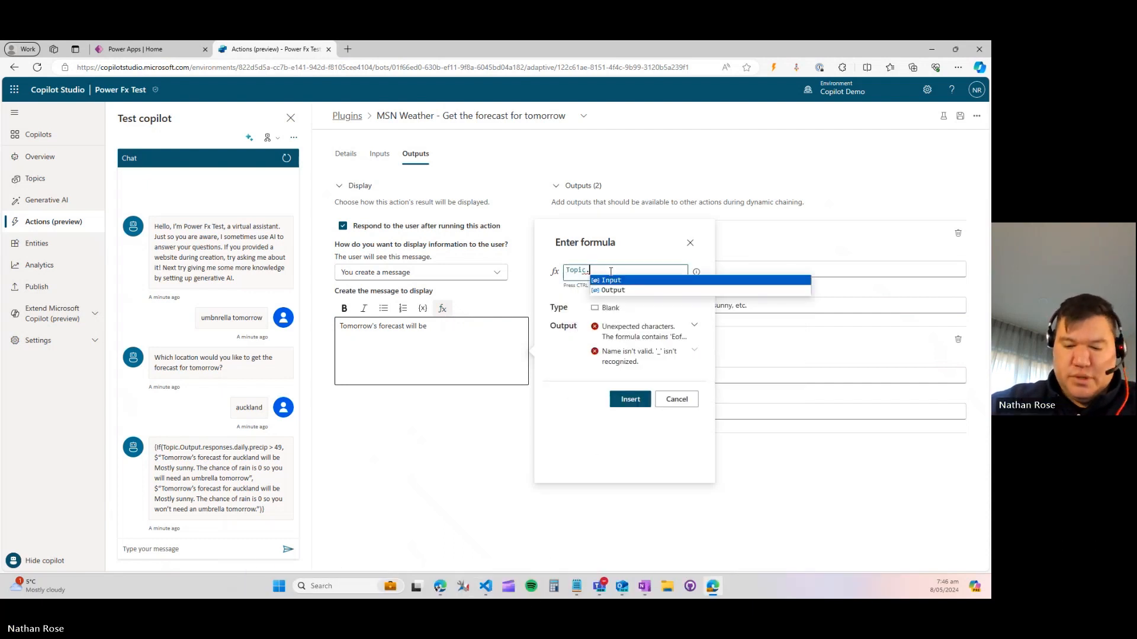
pyautogui.write('Output.')
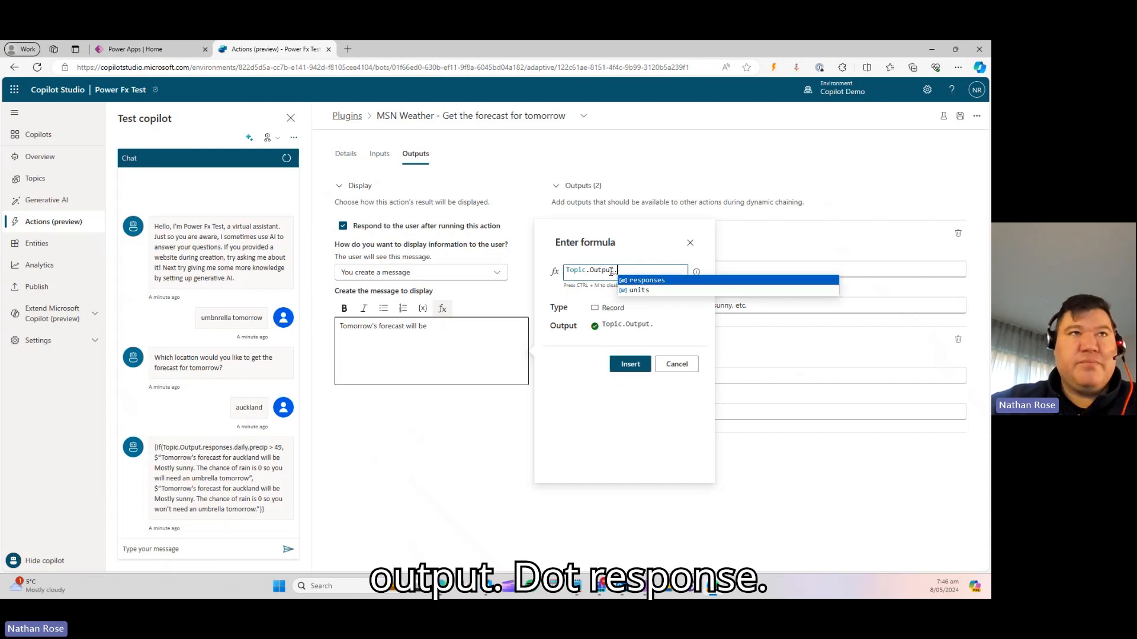
pyautogui.click(639, 280)
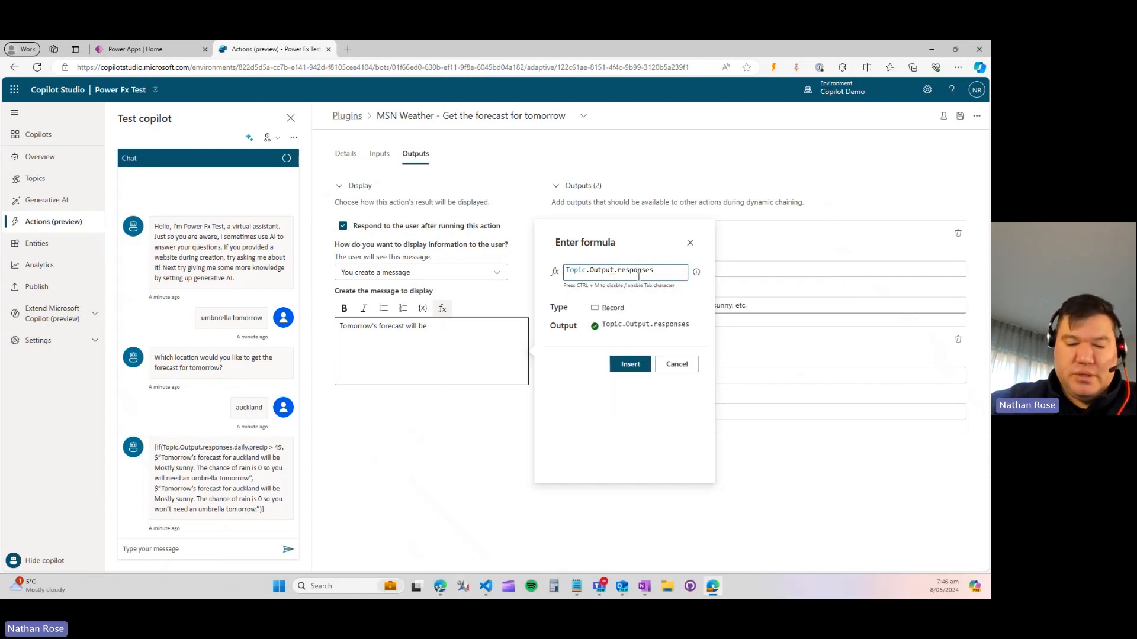
pyautogui.write('.')
pyautogui.click(677, 290)
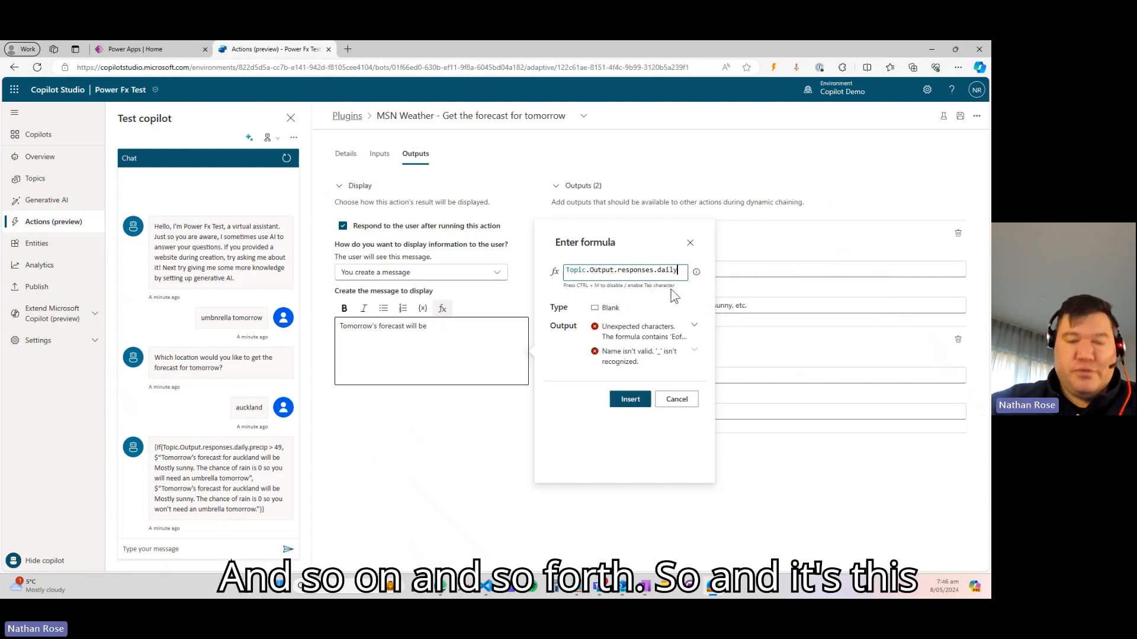
pyautogui.write('.')
pyautogui.click(706, 319)
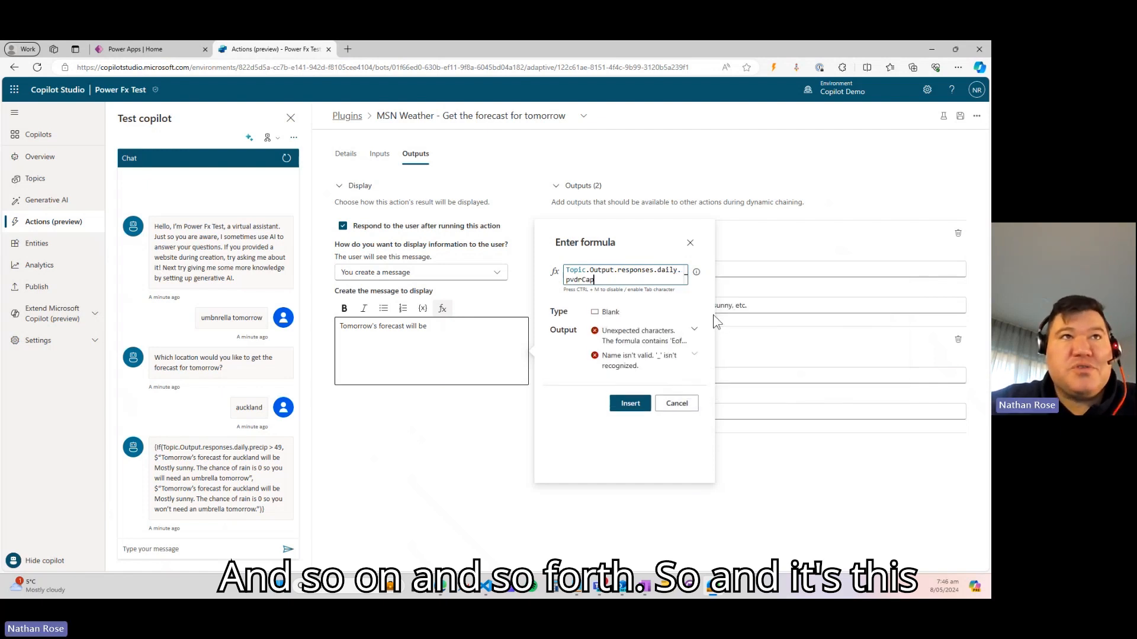
pyautogui.click(631, 377)
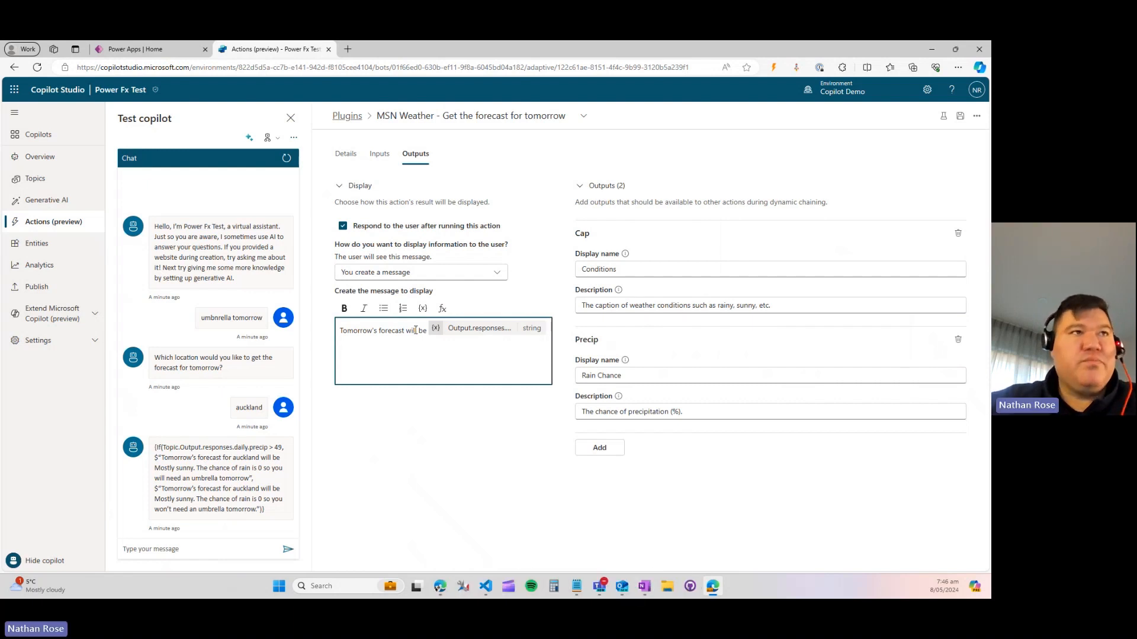
# - Continue the output message after the inserted formula with the text "and the rain will be "
pyautogui.write('and ')
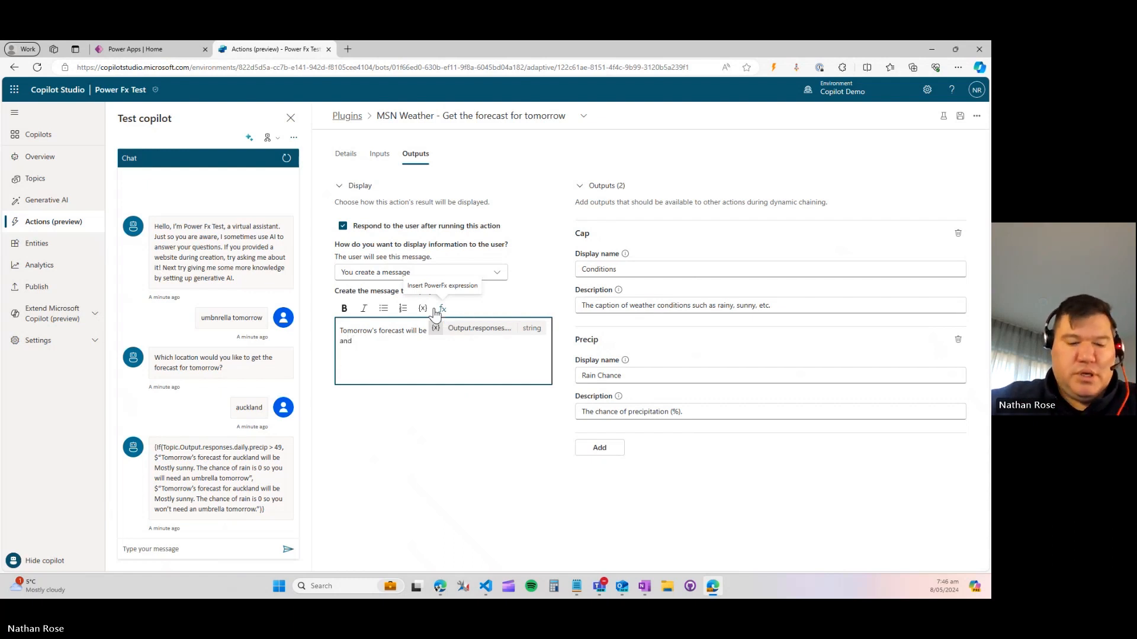
pyautogui.write('the rain')
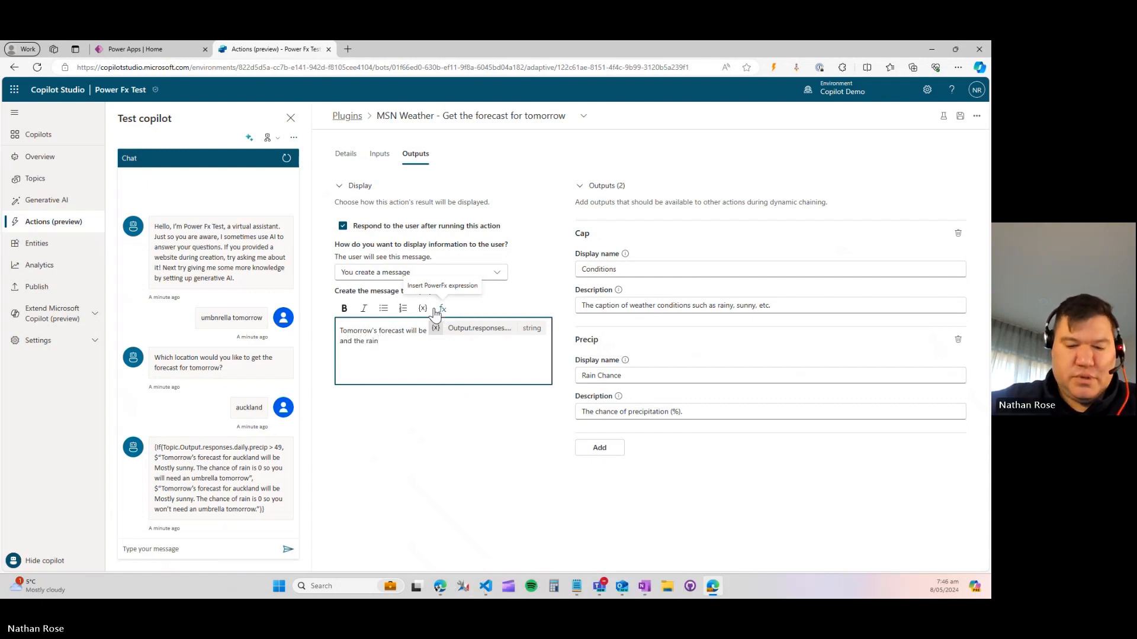
pyautogui.write(' will')
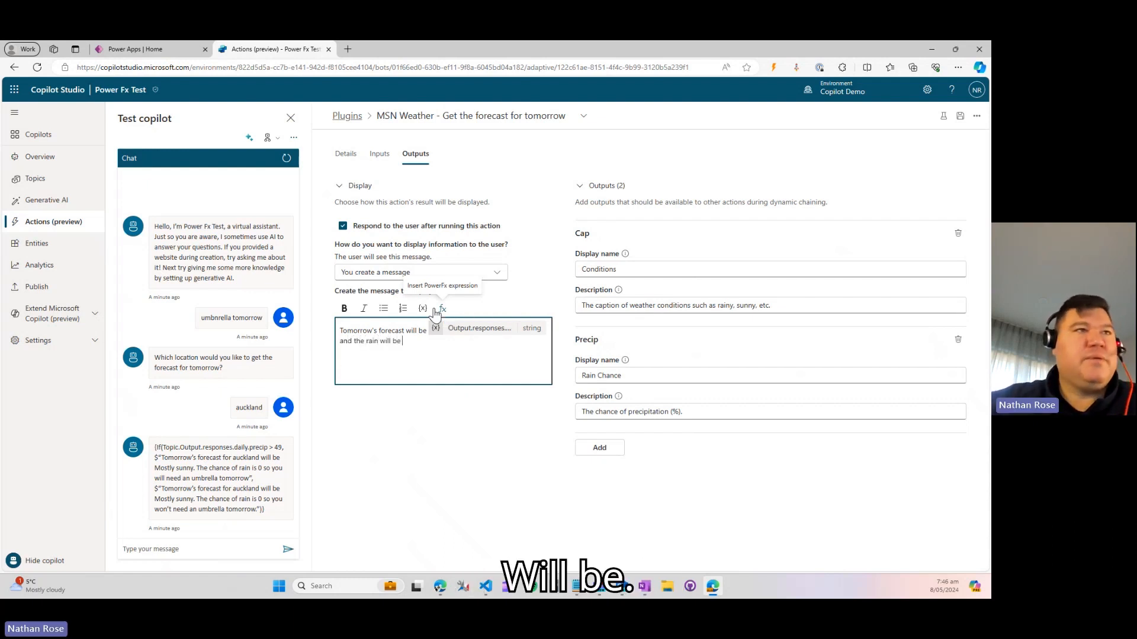
pyautogui.write(' be')
pyautogui.click(441, 310)
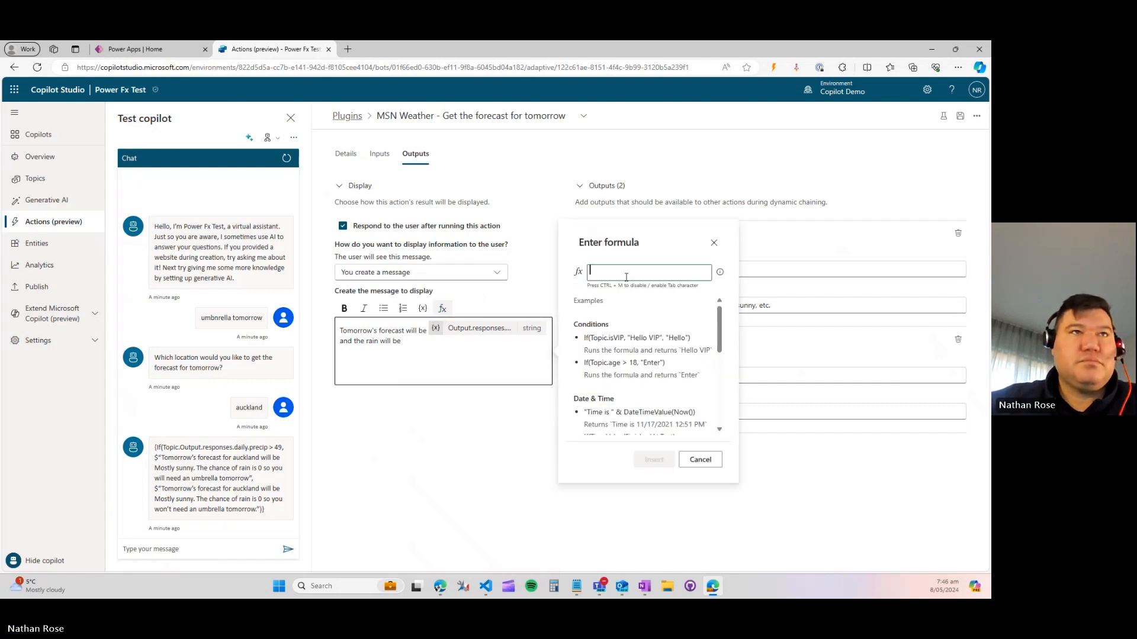
pyautogui.write('Topic')
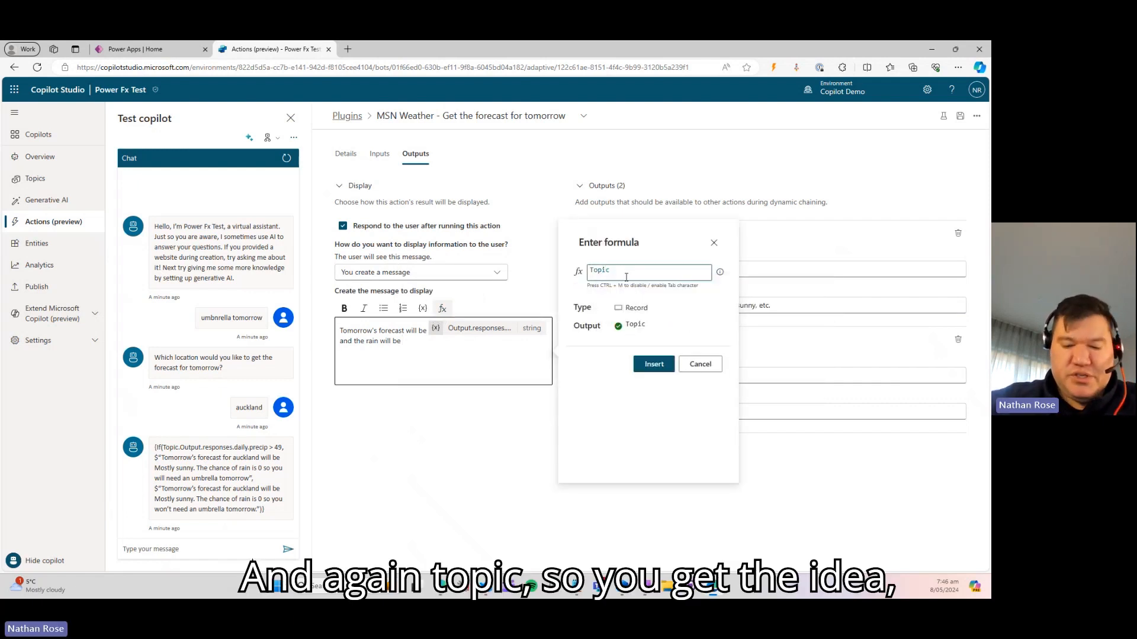
pyautogui.write('.Output')
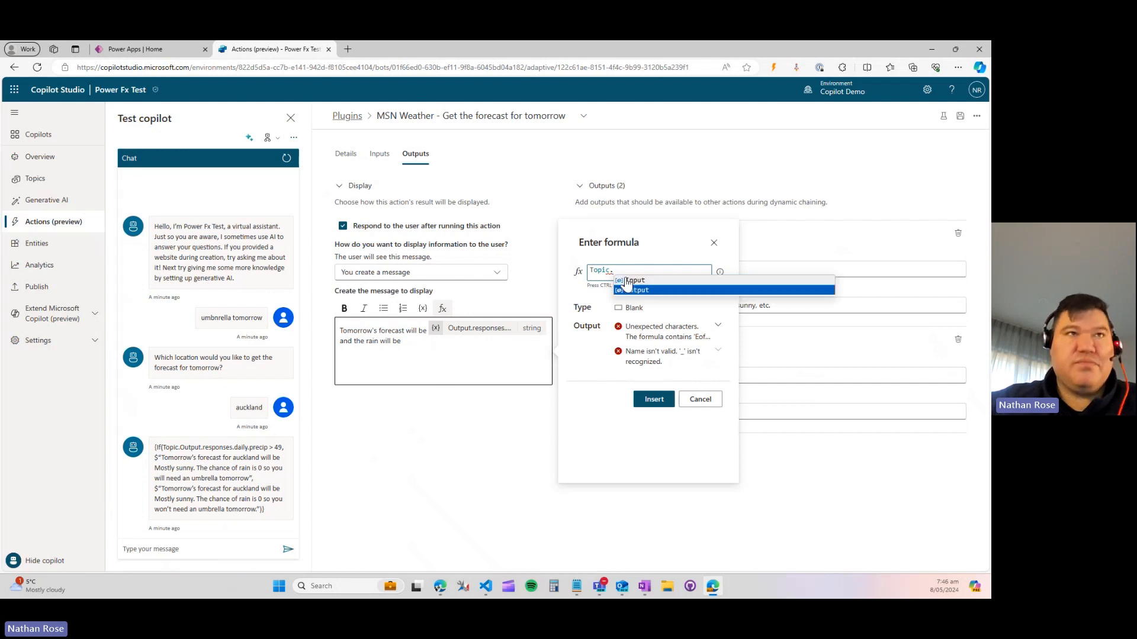
pyautogui.write('.')
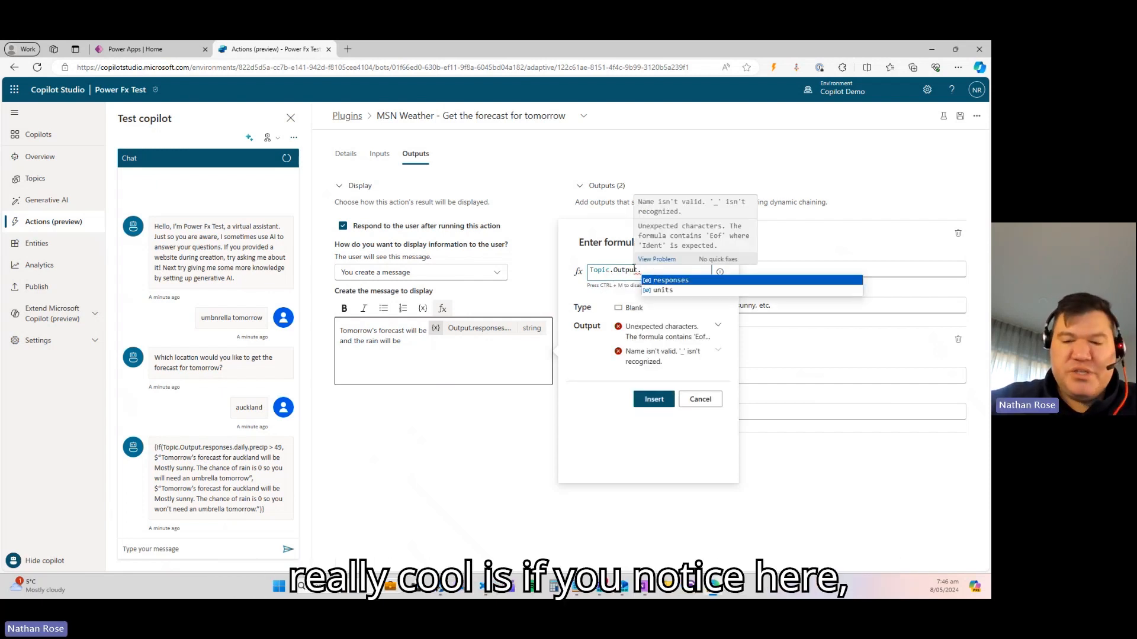
pyautogui.press('BackSpace')
pyautogui.press('BackSpace')
pyautogui.press('BackSpace')
pyautogui.press('BackSpace')
pyautogui.press('BackSpace')
pyautogui.press('BackSpace')
pyautogui.press('BackSpace')
pyautogui.press('BackSpace')
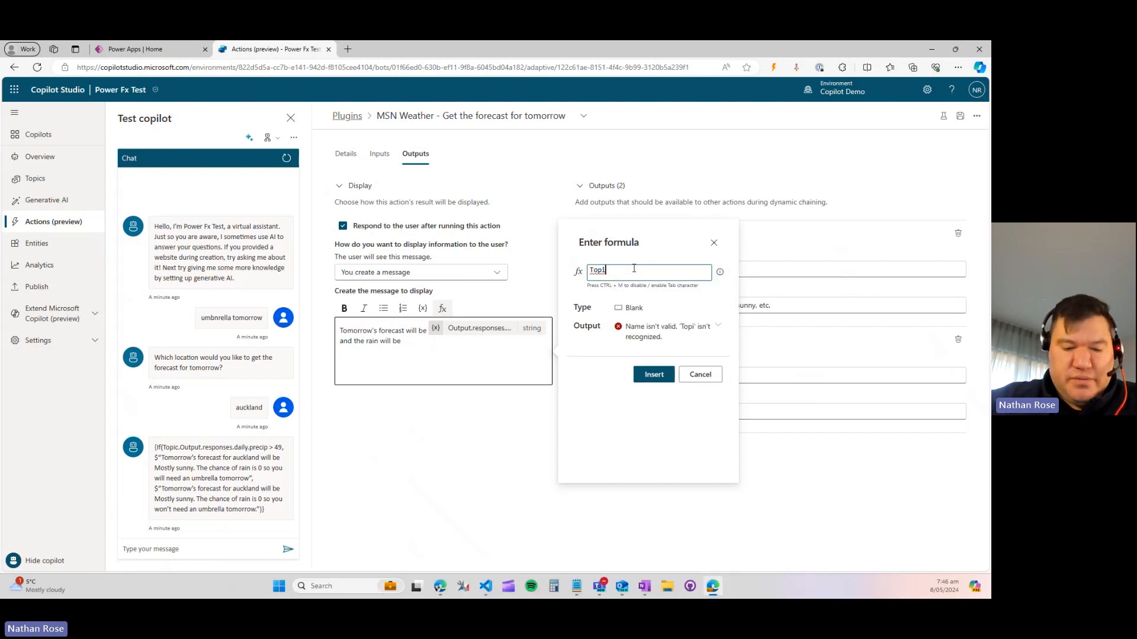
pyautogui.write('.')
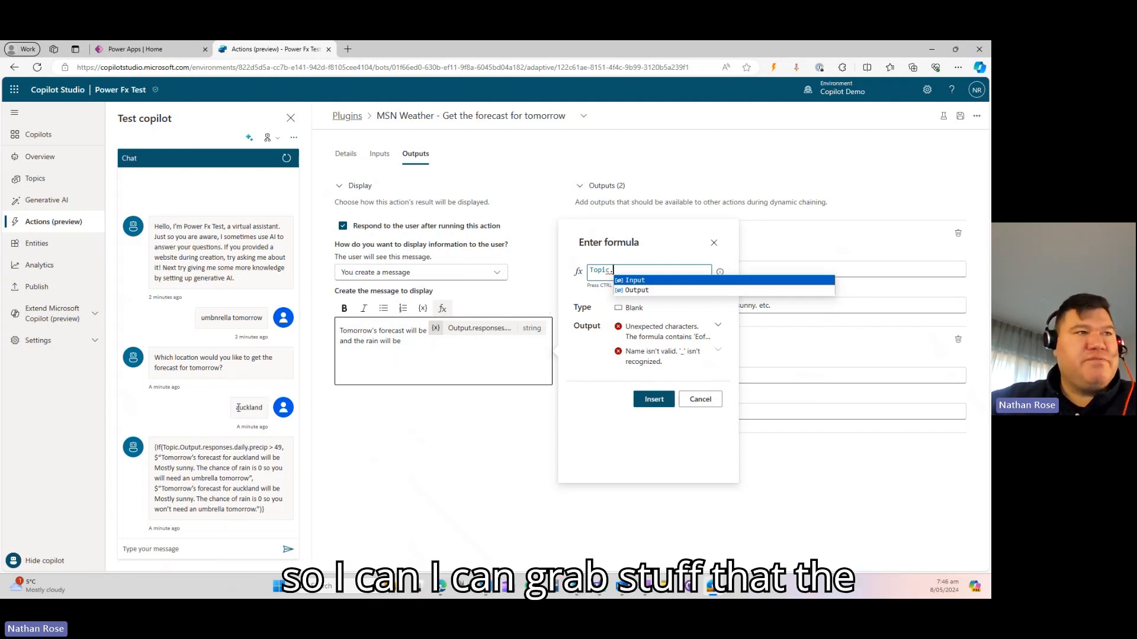
pyautogui.press('Escape')
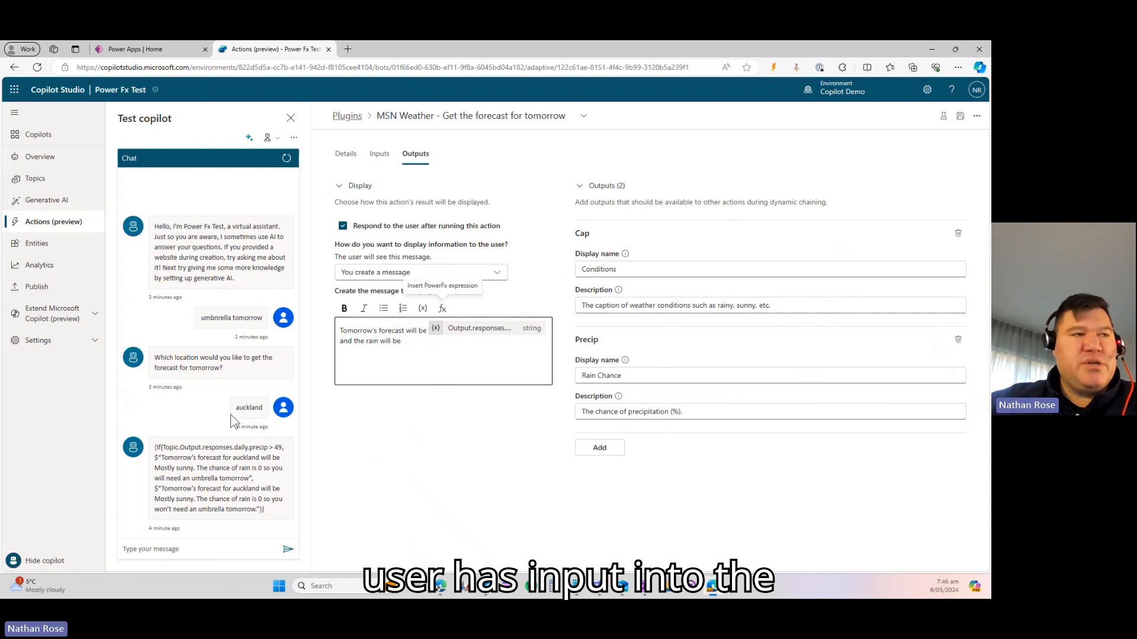